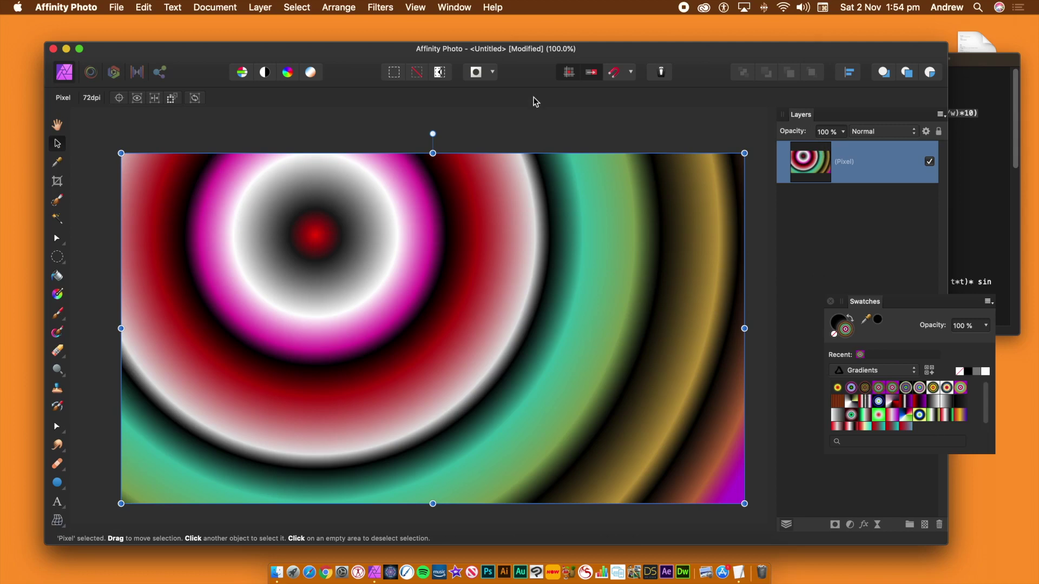
Close the floating Swatches panel so the concentric-ring image is unobstructed
{"action": "left_click", "coordinate": [831, 302]}
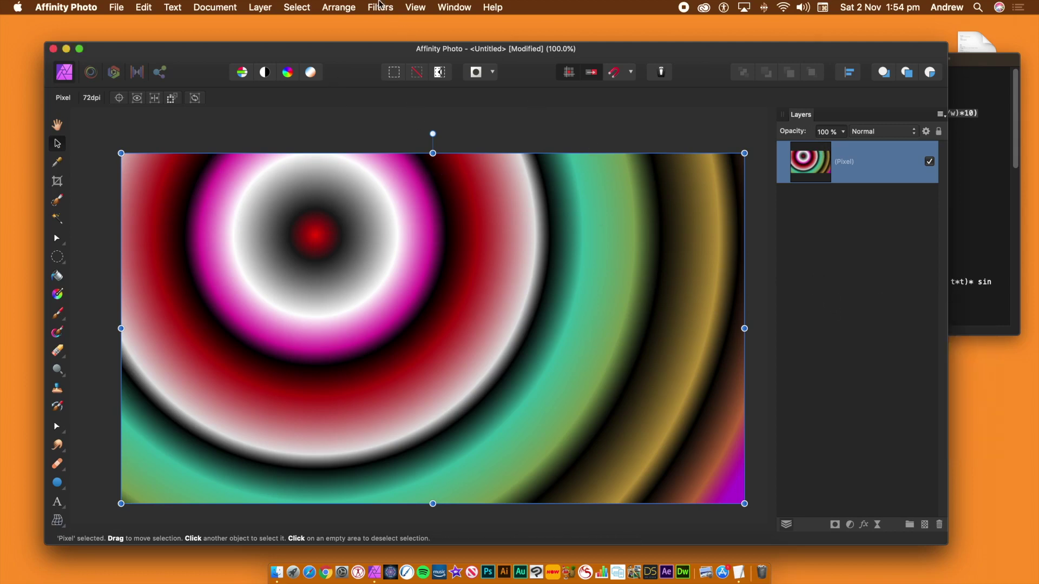
{"action": "left_click", "coordinate": [272, 6]}
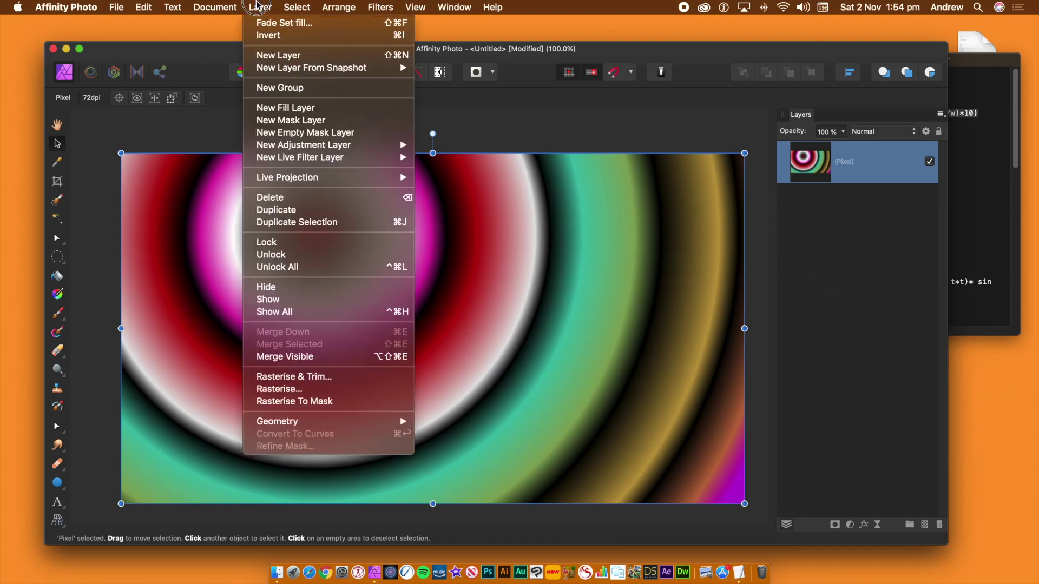
Duplicate the ring layer three times, giving four ring layers
{"action": "left_click", "coordinate": [278, 210]}
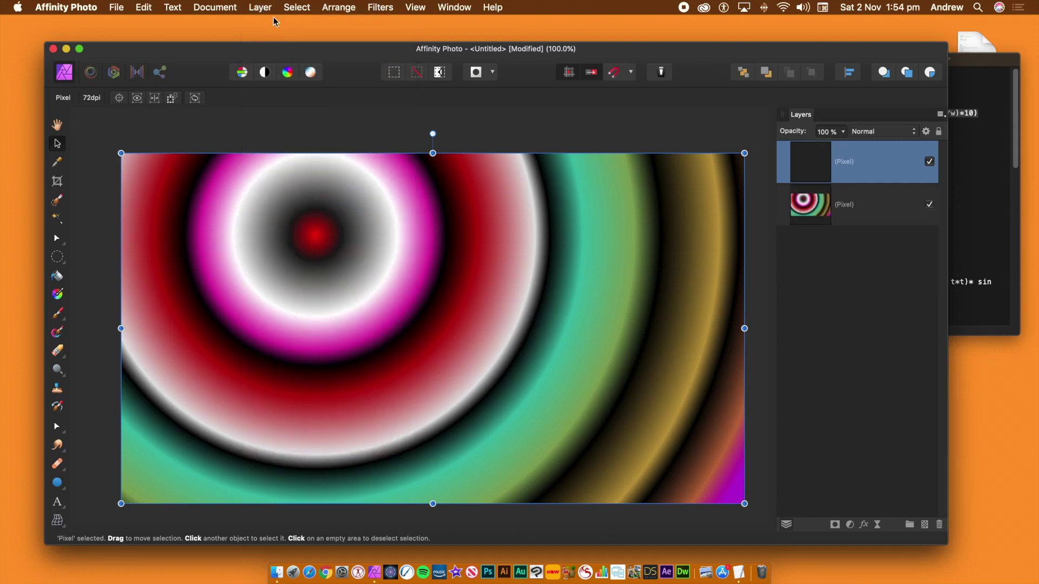
{"action": "left_click", "coordinate": [267, 7]}
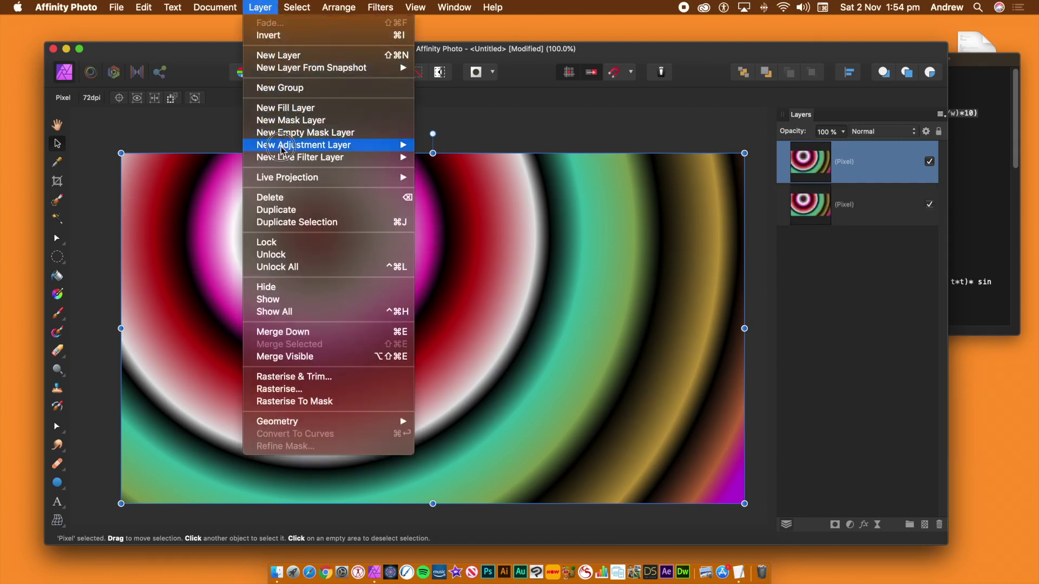
{"action": "left_click", "coordinate": [276, 209]}
{"action": "left_click", "coordinate": [268, 8]}
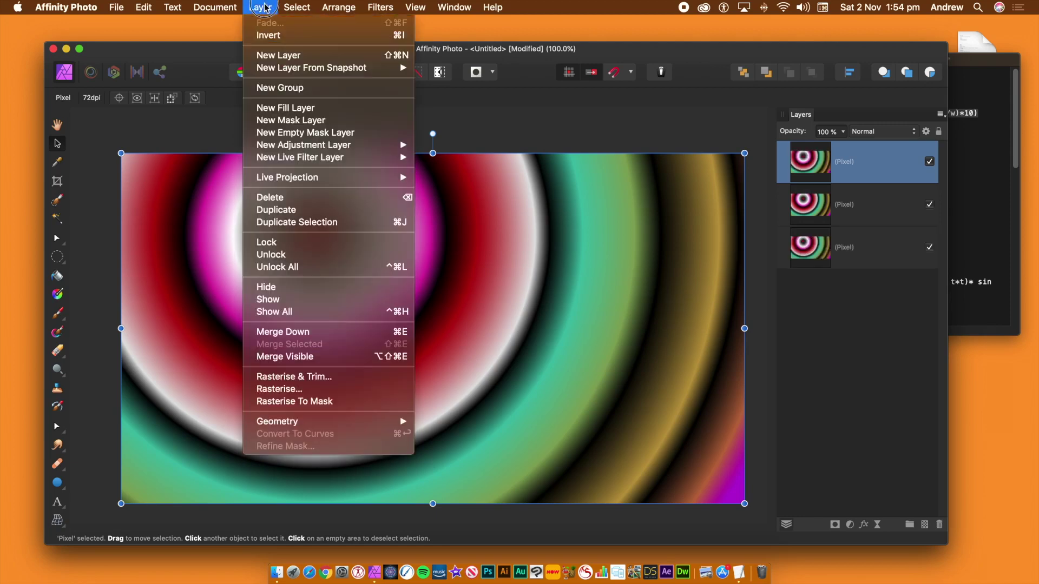
{"action": "left_click", "coordinate": [278, 210]}
Move the second copy to the top of the stack and shrink it to a small centred rectangle
{"action": "left_click_drag", "start_coordinate": [883, 209], "coordinate": [850, 162]}
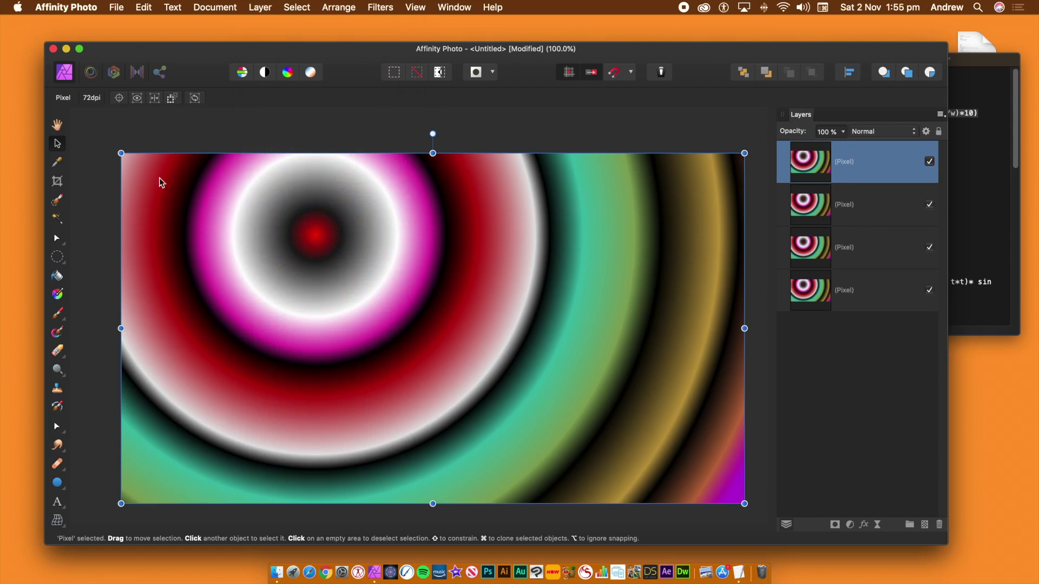
{"action": "left_click_drag", "start_coordinate": [120, 154], "coordinate": [310, 259]}
{"action": "left_click_drag", "start_coordinate": [433, 311], "coordinate": [375, 265]}
Shrink the second copy into a mid-sized rectangle, then select the smallest innermost copy
{"action": "left_click", "coordinate": [857, 206]}
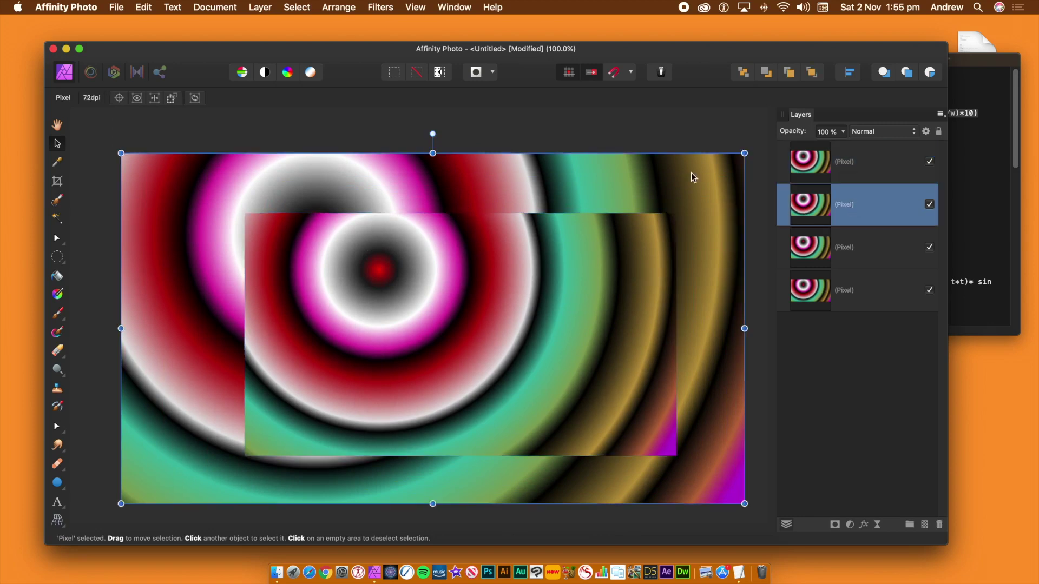
{"action": "left_click_drag", "start_coordinate": [121, 153], "coordinate": [194, 195]}
{"action": "left_click_drag", "start_coordinate": [744, 504], "coordinate": [714, 487]}
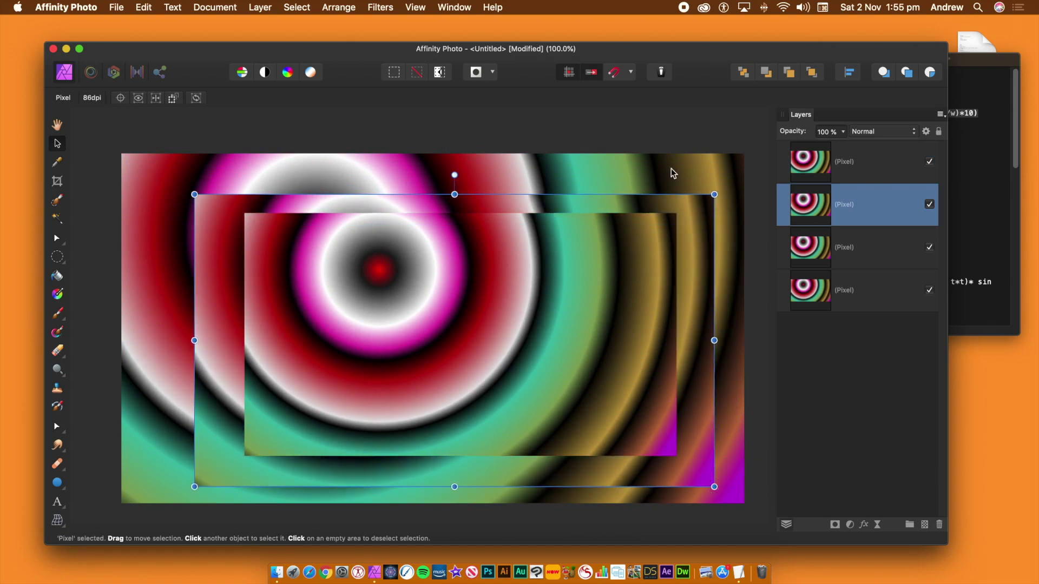
{"action": "left_click", "coordinate": [666, 167]}
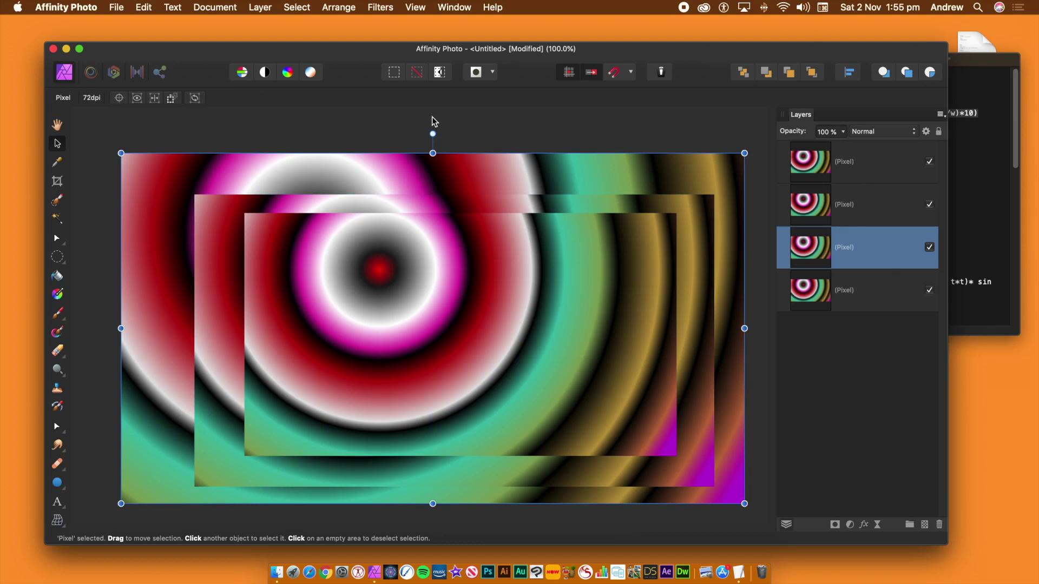
{"action": "left_click", "coordinate": [351, 133]}
{"action": "left_click", "coordinate": [371, 280]}
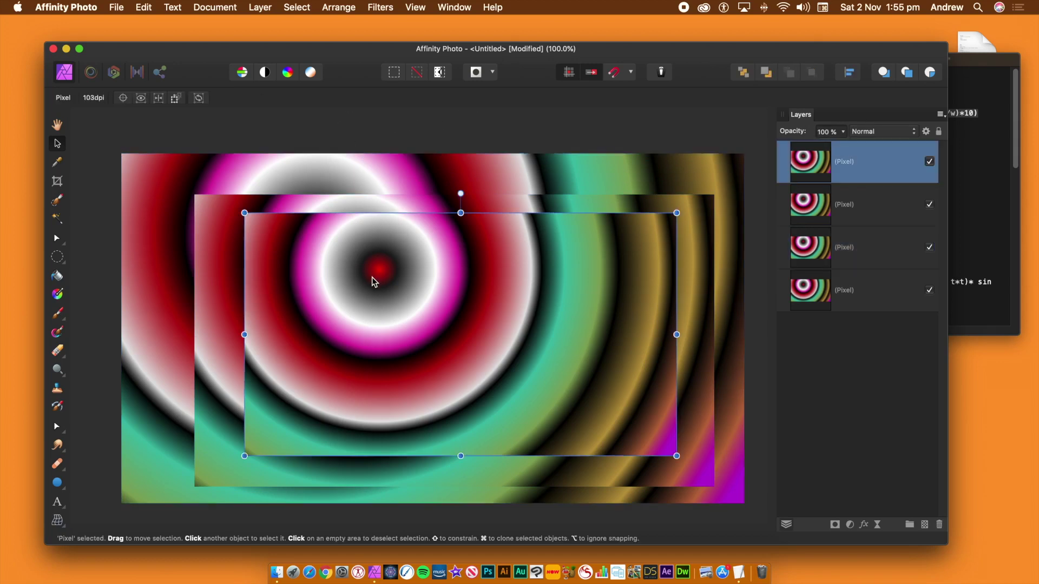
Open Equations on the top layer, set Polar, and paste r = 10*c*r * sin((b*t-5*a*r/w)*10)
{"action": "left_click", "coordinate": [382, 8]}
{"action": "mouse_move", "coordinate": [390, 67]}
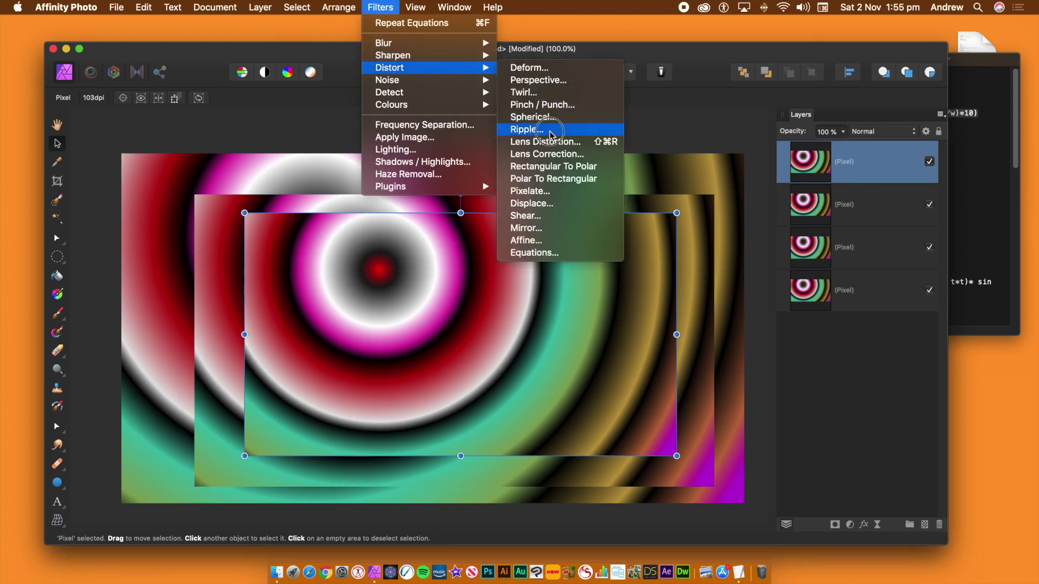
{"action": "left_click", "coordinate": [530, 253]}
{"action": "left_click", "coordinate": [975, 68]}
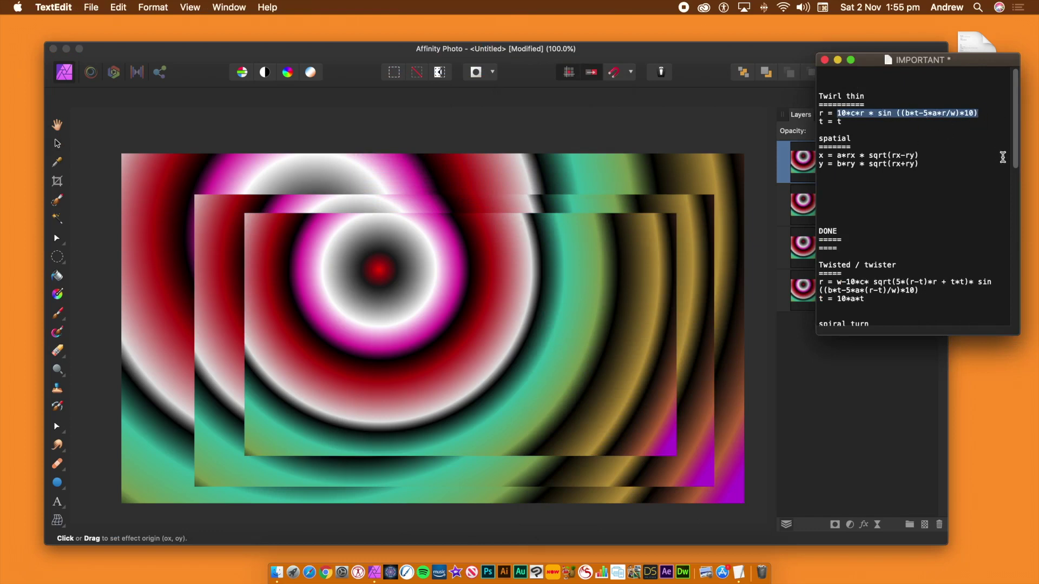
{"action": "left_click", "coordinate": [529, 53]}
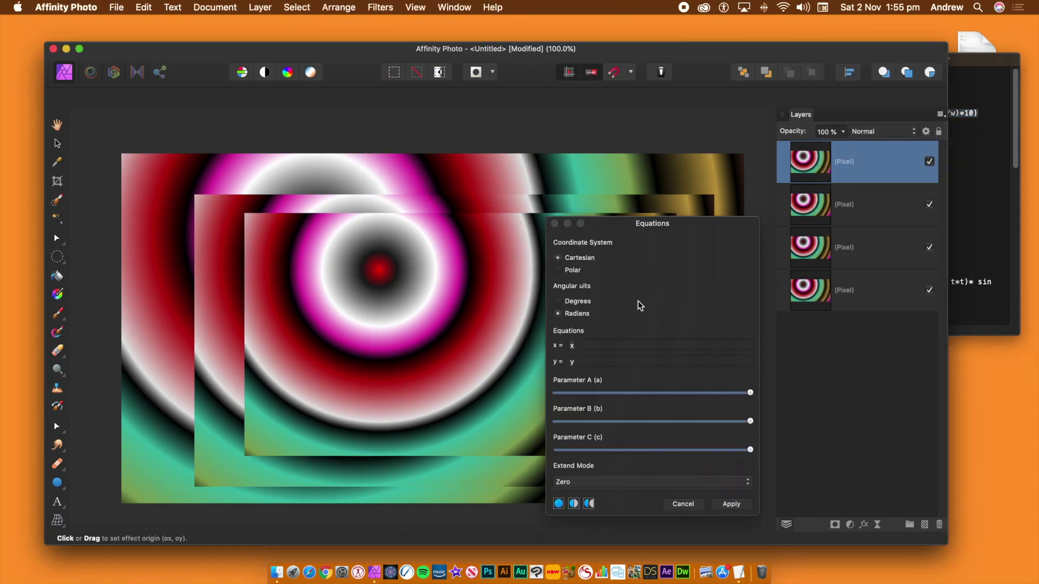
{"action": "left_click", "coordinate": [560, 271]}
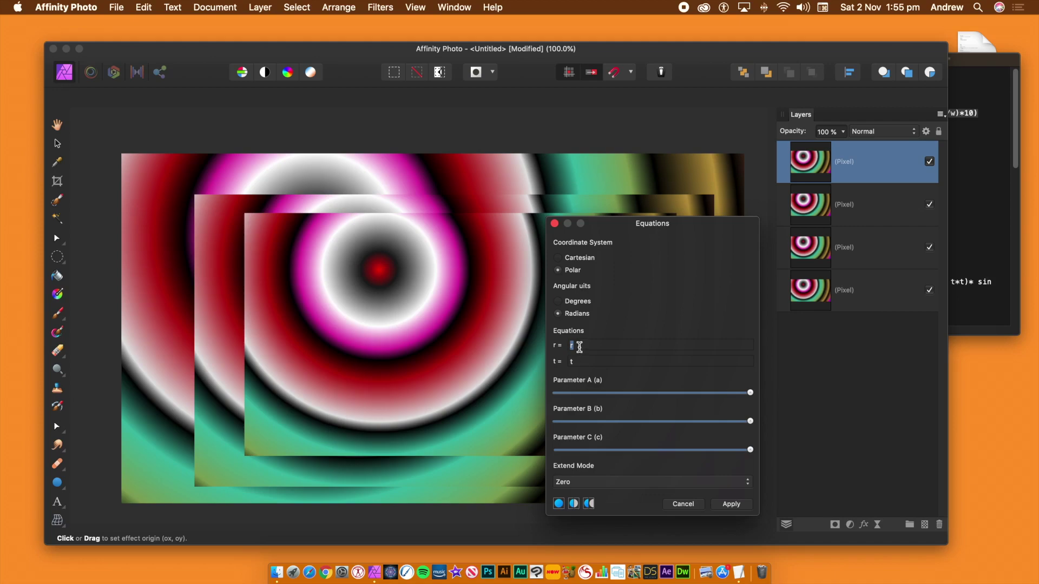
{"action": "type", "text": "10*c*r * sin ((b*t-5*a*r/w)*10)"}
{"action": "key", "text": "Tab"}
Lower Parameters A and C and apply the swirl distortion
{"action": "mouse_move", "coordinate": [625, 397]}
{"action": "left_mouse_down"}
{"action": "mouse_move", "coordinate": [591, 394]}
{"action": "mouse_move", "coordinate": [634, 393]}
{"action": "left_mouse_up"}
{"action": "left_click_drag", "start_coordinate": [749, 449], "coordinate": [585, 450]}
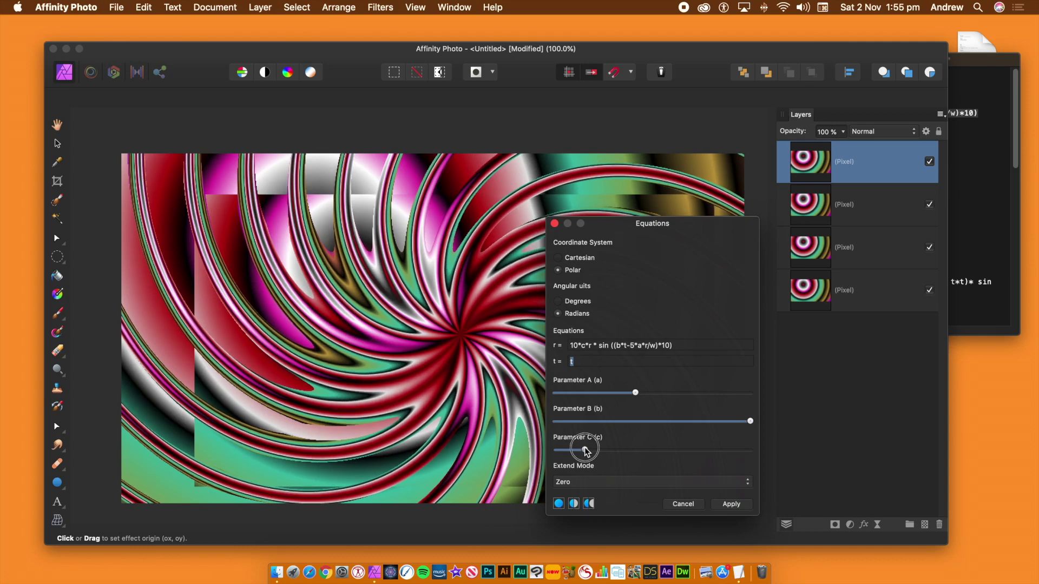
{"action": "left_click", "coordinate": [727, 504]}
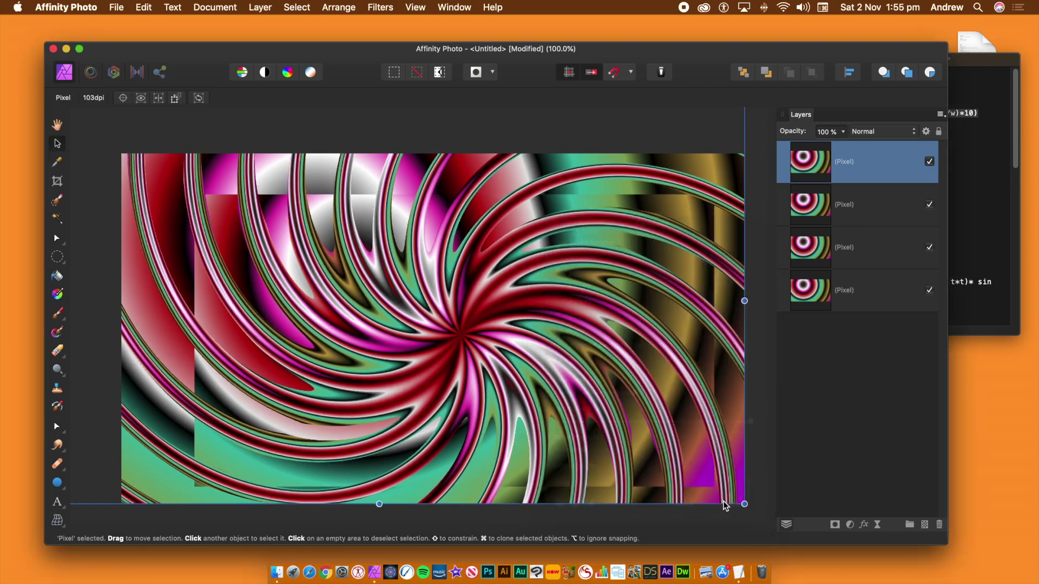
Open Equations on the second layer and paste the same sine r formula
{"action": "left_click", "coordinate": [860, 206]}
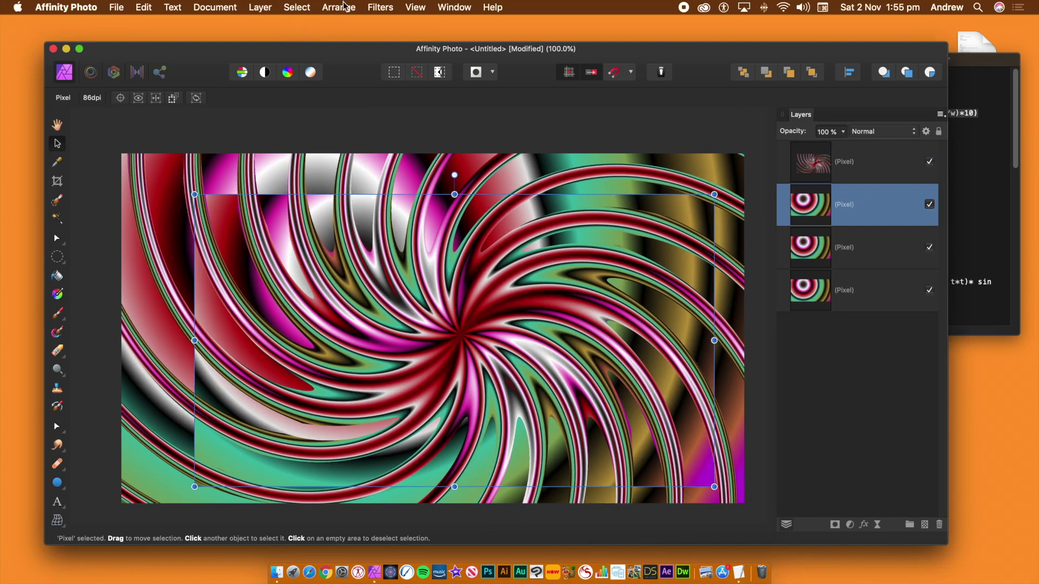
{"action": "left_click", "coordinate": [379, 7]}
{"action": "mouse_move", "coordinate": [411, 67]}
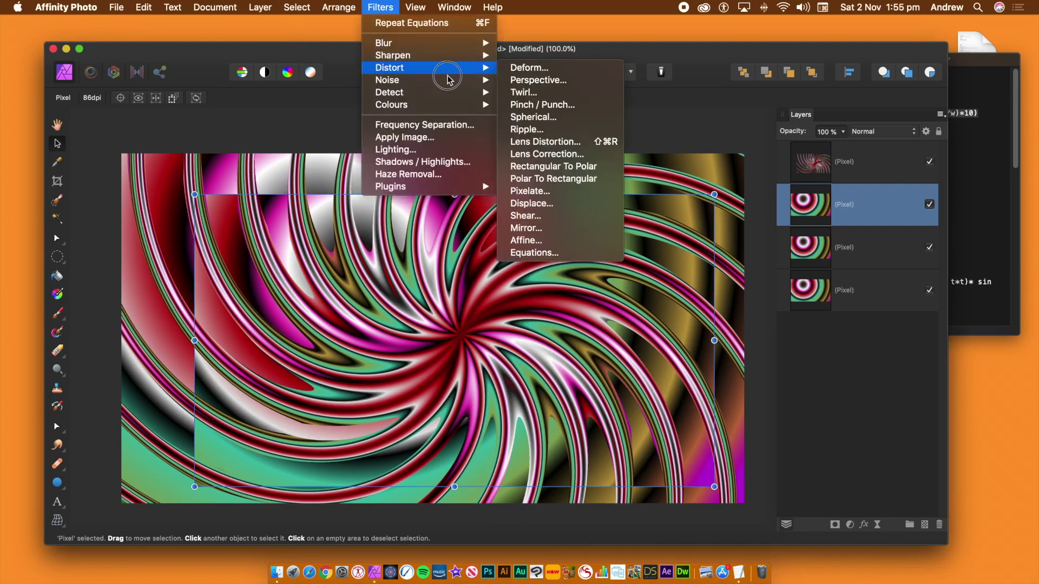
{"action": "left_click", "coordinate": [532, 252]}
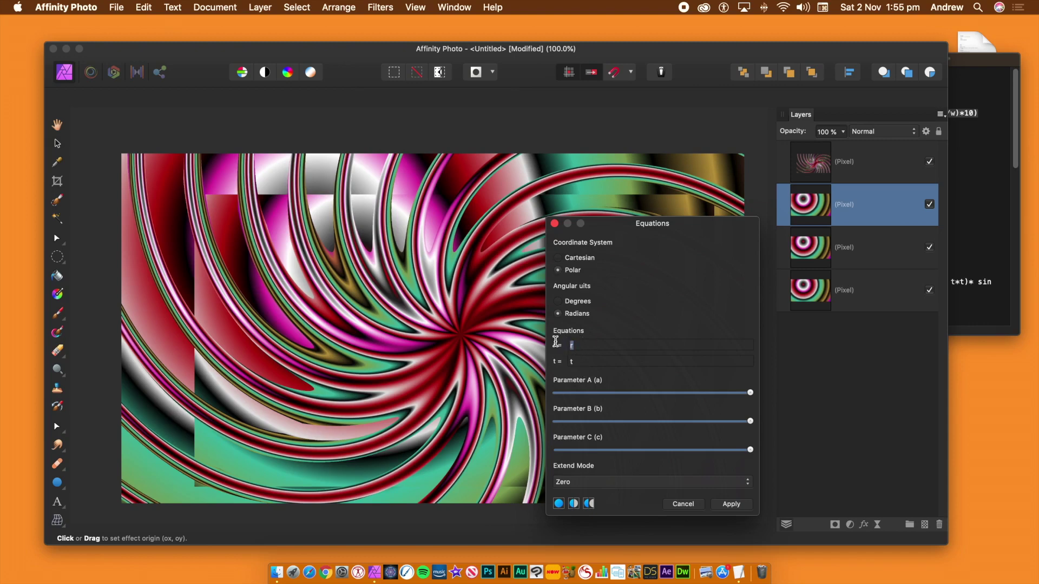
{"action": "type", "text": "10*c*r * sin ((b*t-5*a*r/w)*10)"}
{"action": "key", "text": "Tab"}
Lower Parameters A and C and apply the swirl to the second layer
{"action": "left_click_drag", "start_coordinate": [627, 387], "coordinate": [605, 392]}
{"action": "left_click_drag", "start_coordinate": [640, 453], "coordinate": [581, 453]}
{"action": "left_click", "coordinate": [731, 504]}
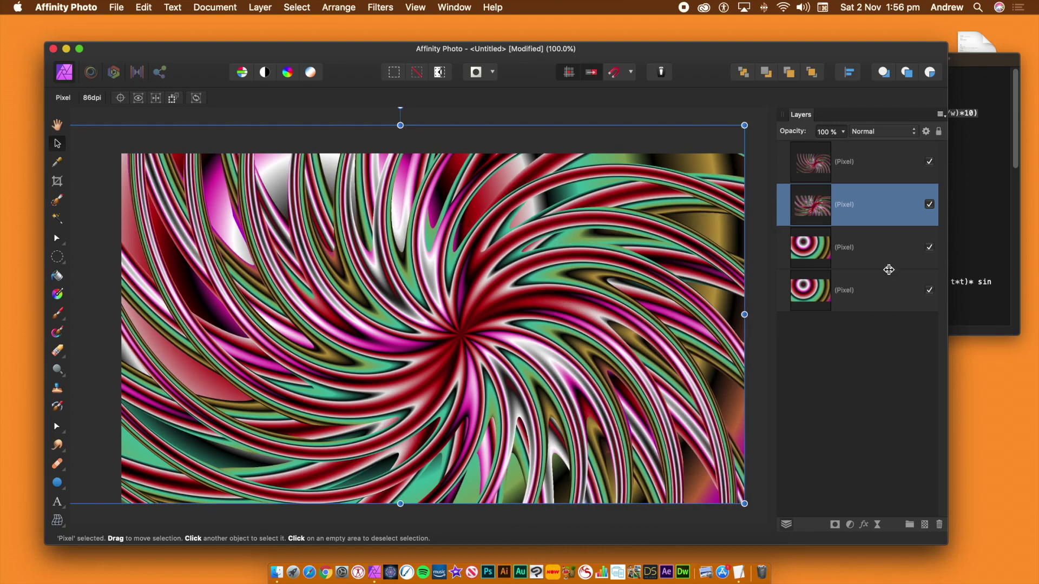
{"action": "left_click", "coordinate": [863, 250]}
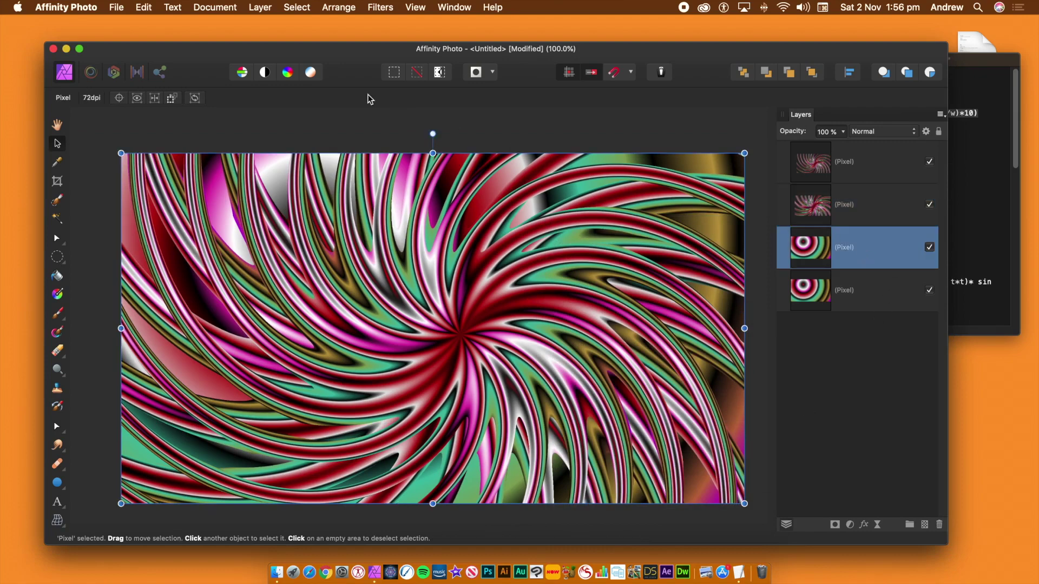
Open Equations on the third layer, set Polar, and paste the sine r formula
{"action": "left_click", "coordinate": [378, 7]}
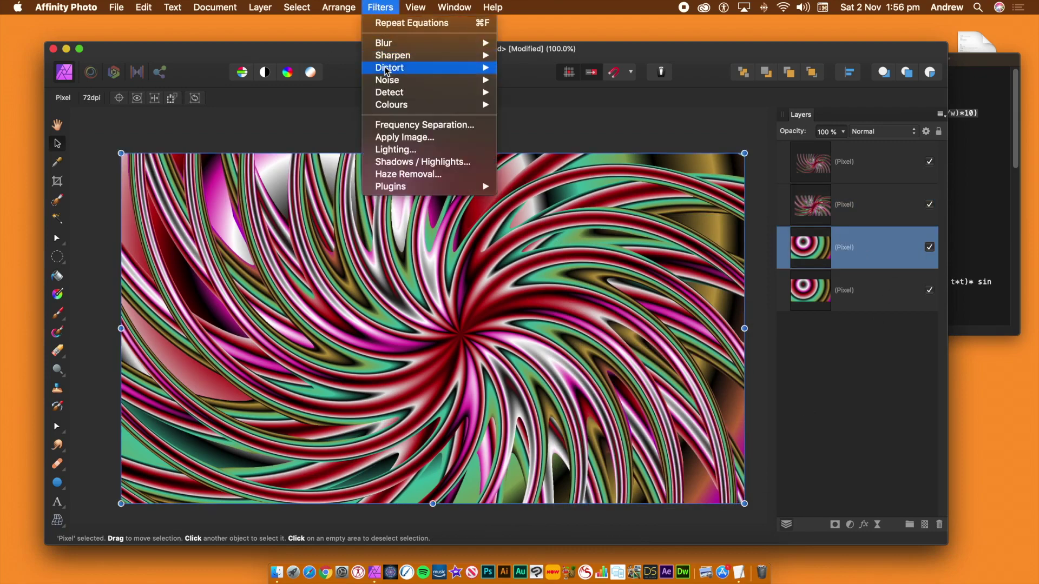
{"action": "mouse_move", "coordinate": [388, 69]}
{"action": "left_click", "coordinate": [533, 252]}
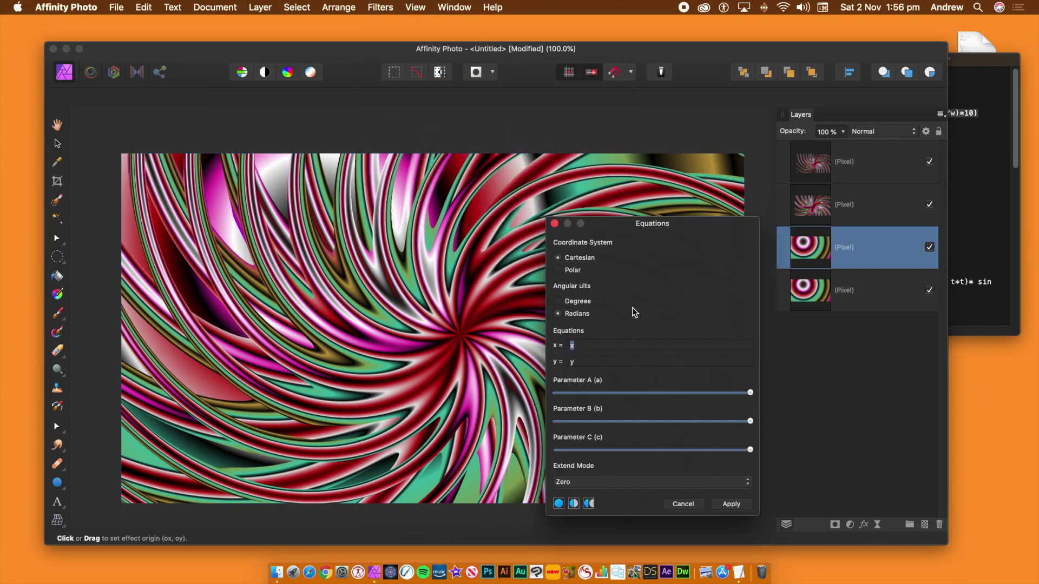
{"action": "left_click", "coordinate": [558, 270]}
{"action": "type", "text": "10*c*r* sin ((b*t-5*a*r/w)*10)"}
{"action": "key", "text": "Tab"}
Set Parameter A to mid-range and C near its minimum, then apply the swirl
{"action": "left_click_drag", "start_coordinate": [671, 393], "coordinate": [637, 394]}
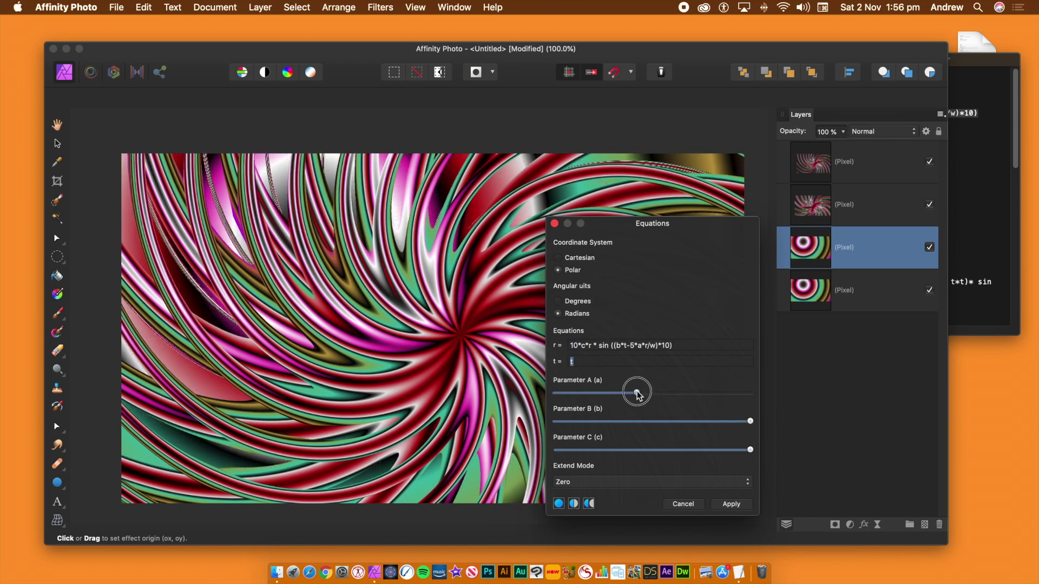
{"action": "left_click_drag", "start_coordinate": [669, 449], "coordinate": [579, 450]}
{"action": "left_click", "coordinate": [730, 503]}
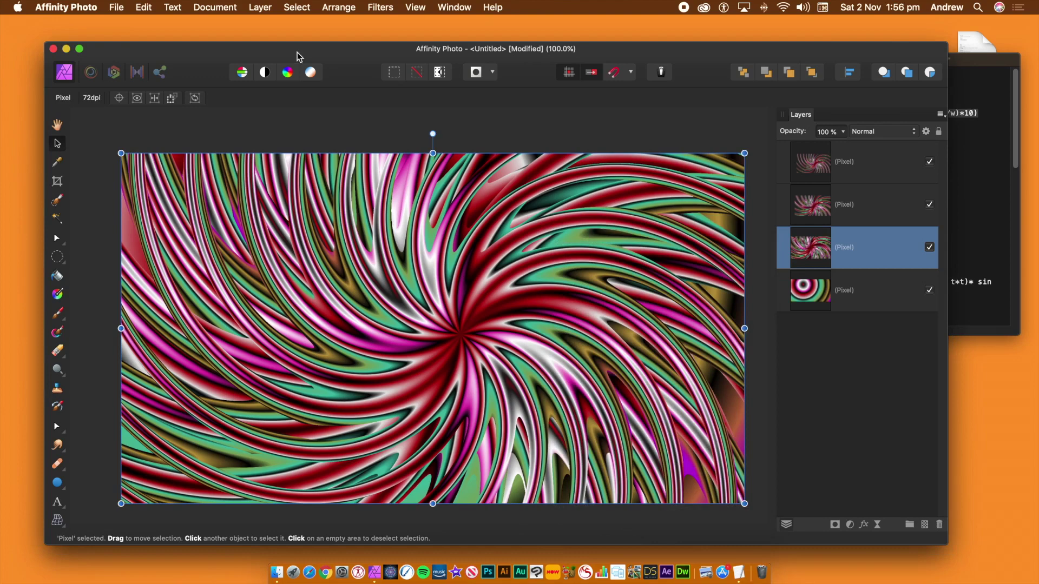
{"action": "left_click", "coordinate": [857, 169]}
Merge all visible layers into a new pixel layer
{"action": "left_click", "coordinate": [858, 339]}
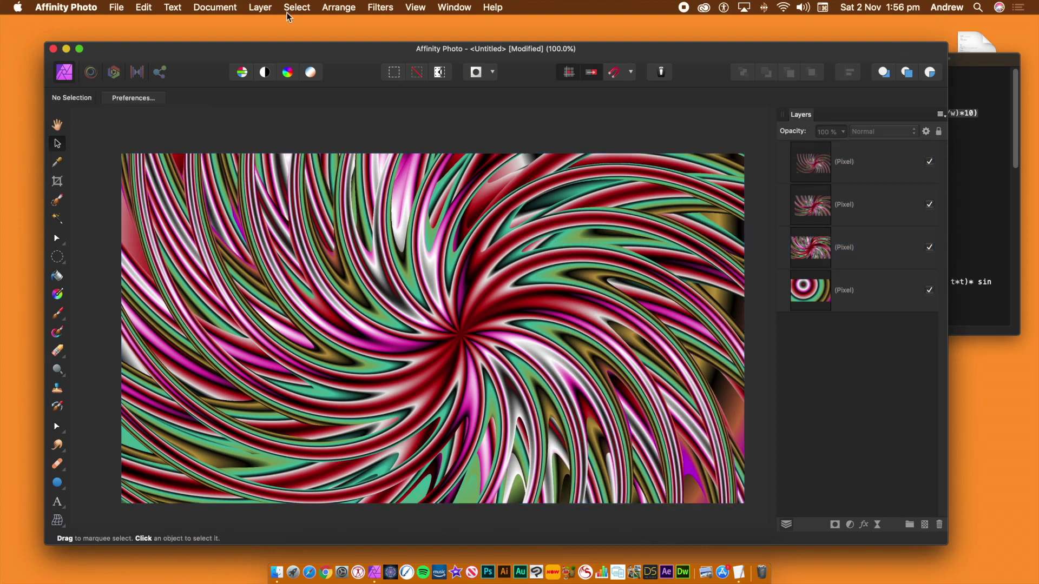
{"action": "left_click", "coordinate": [252, 7]}
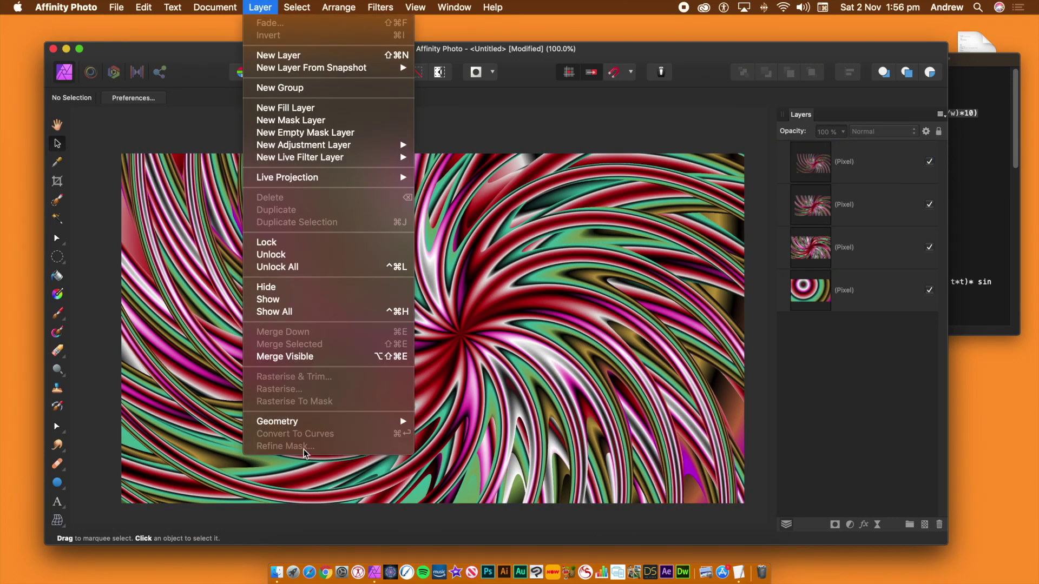
{"action": "left_click", "coordinate": [286, 357]}
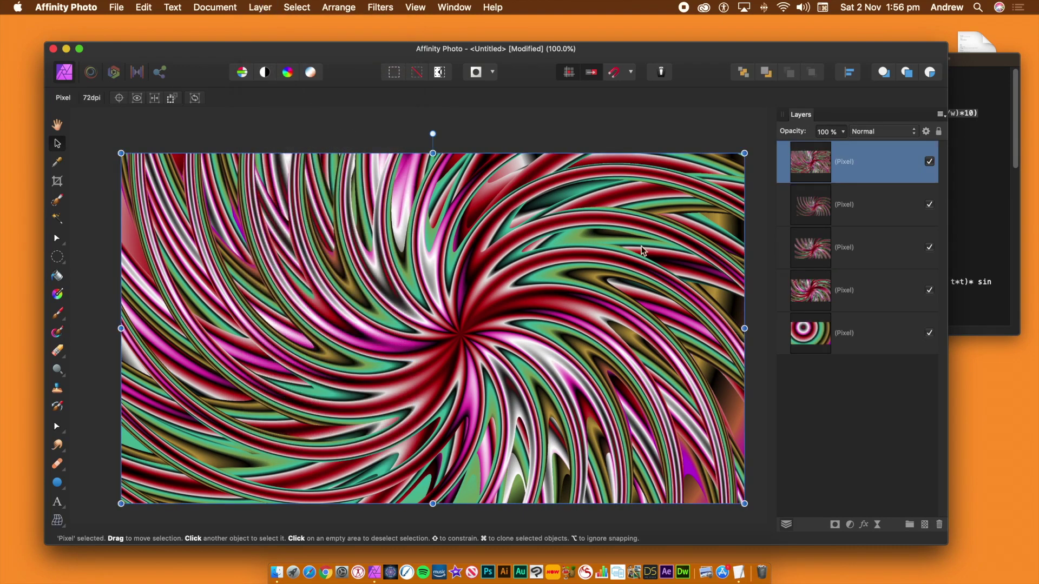
Select the four original layers and delete them
{"action": "left_click", "coordinate": [862, 206]}
{"action": "left_click", "coordinate": [856, 336], "text": "shift"}
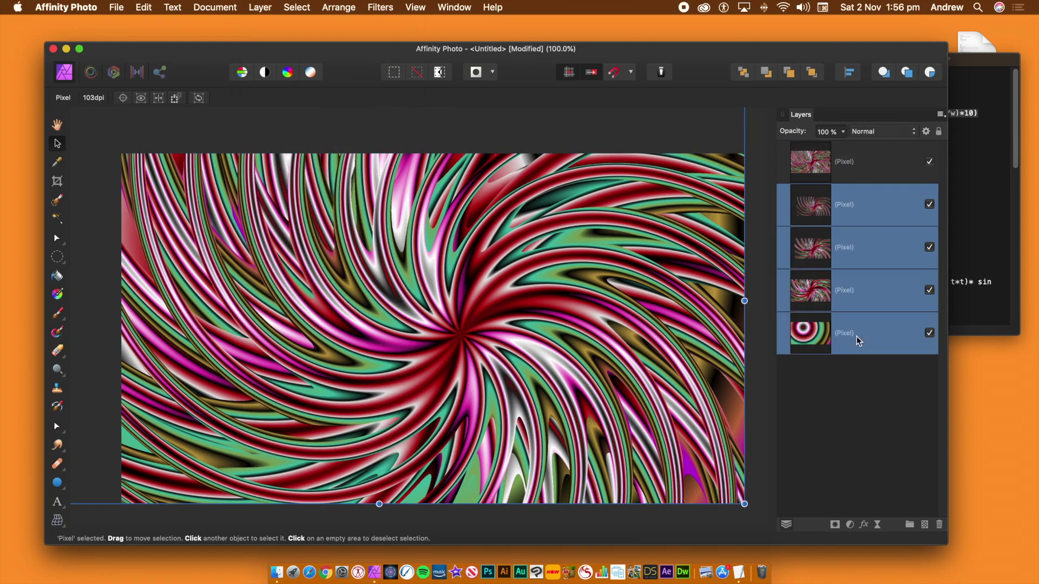
{"action": "left_click", "coordinate": [939, 525]}
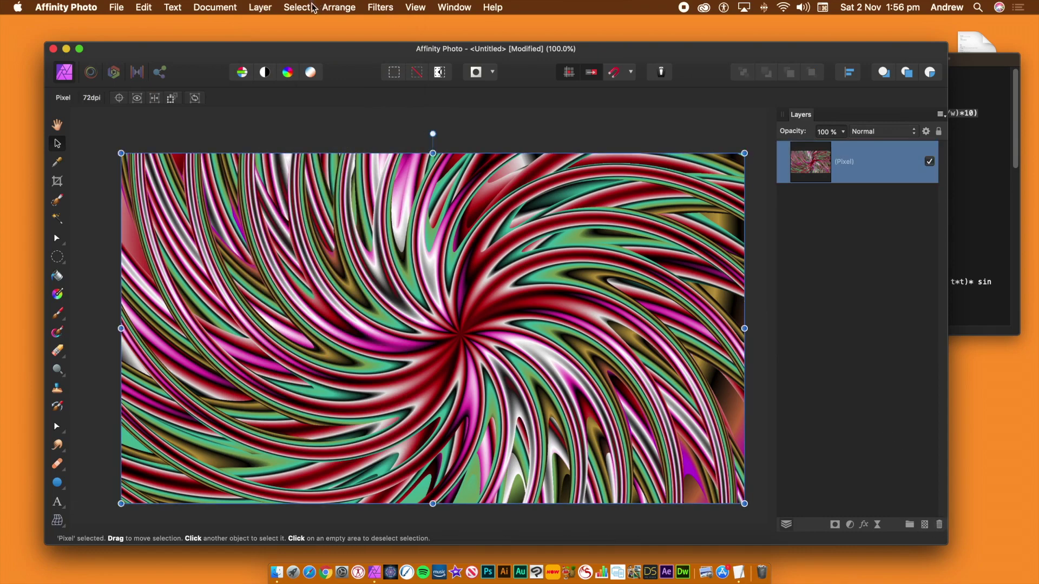
{"action": "left_click", "coordinate": [380, 7]}
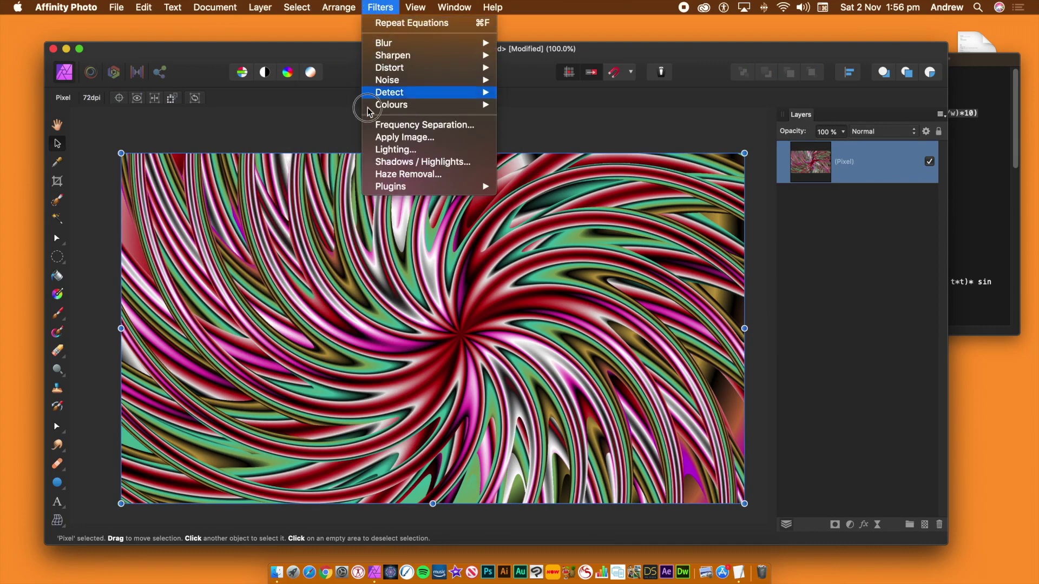
Open Equations on the merged layer, paste the sine r formula, and fine-tune Parameters A and C
{"action": "mouse_move", "coordinate": [403, 67]}
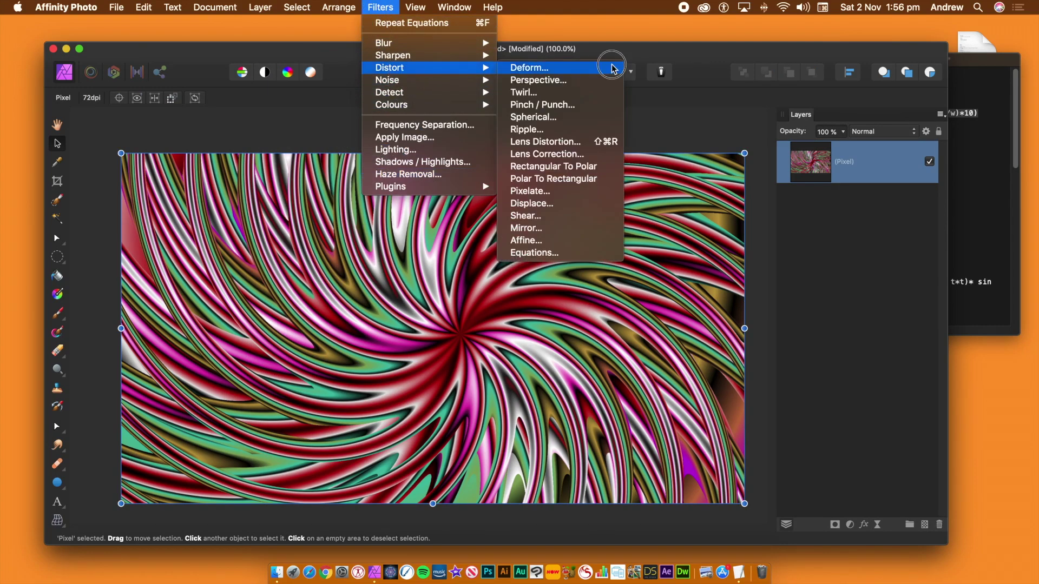
{"action": "left_click", "coordinate": [532, 250]}
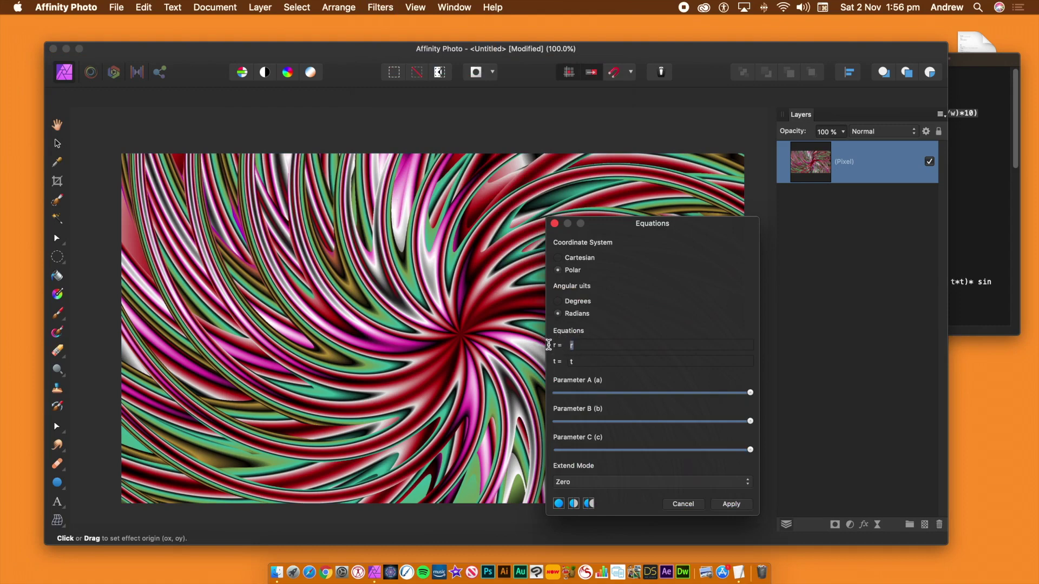
{"action": "type", "text": "10*c*r * sin ((b*t-5*a*r/w)*10)"}
{"action": "key", "text": "Tab"}
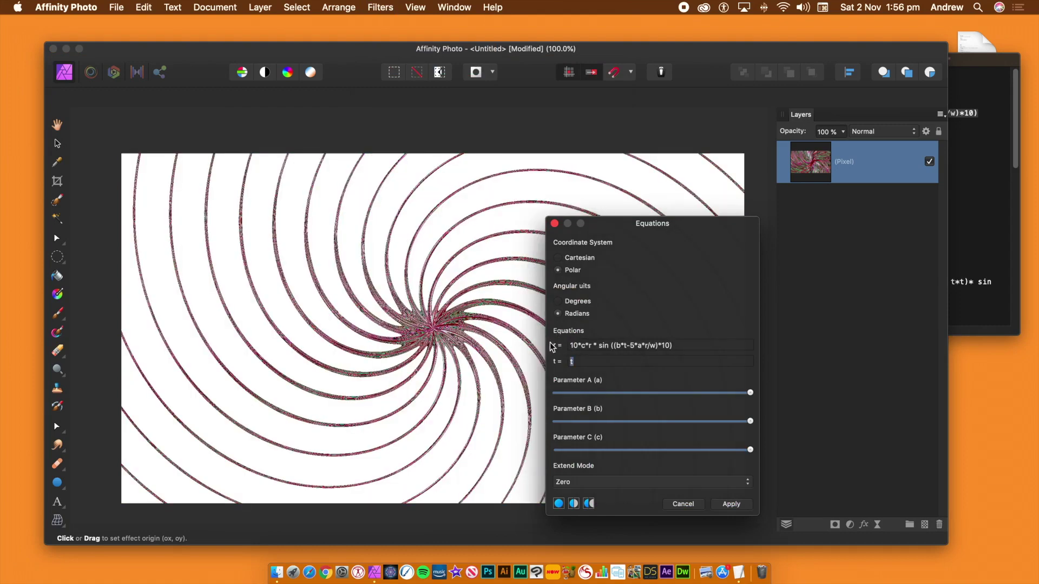
{"action": "left_click_drag", "start_coordinate": [615, 393], "coordinate": [583, 393]}
{"action": "left_click_drag", "start_coordinate": [627, 449], "coordinate": [578, 450]}
{"action": "left_click_drag", "start_coordinate": [591, 395], "coordinate": [617, 398]}
{"action": "left_click_drag", "start_coordinate": [580, 450], "coordinate": [570, 456]}
Set Extend Mode to Mirror, shift the origin left of centre, and apply
{"action": "left_click", "coordinate": [601, 481]}
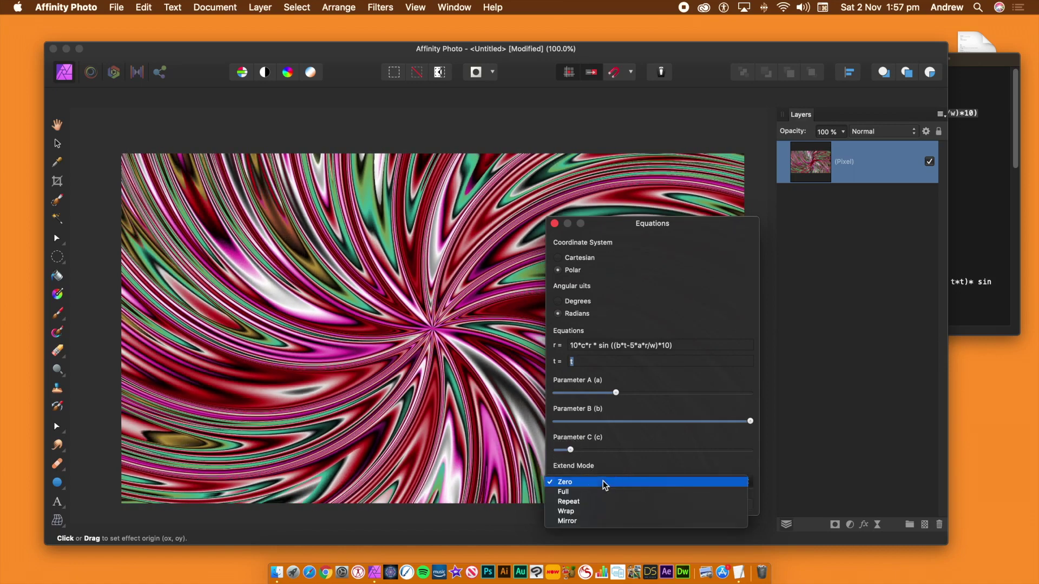
{"action": "left_click", "coordinate": [601, 522]}
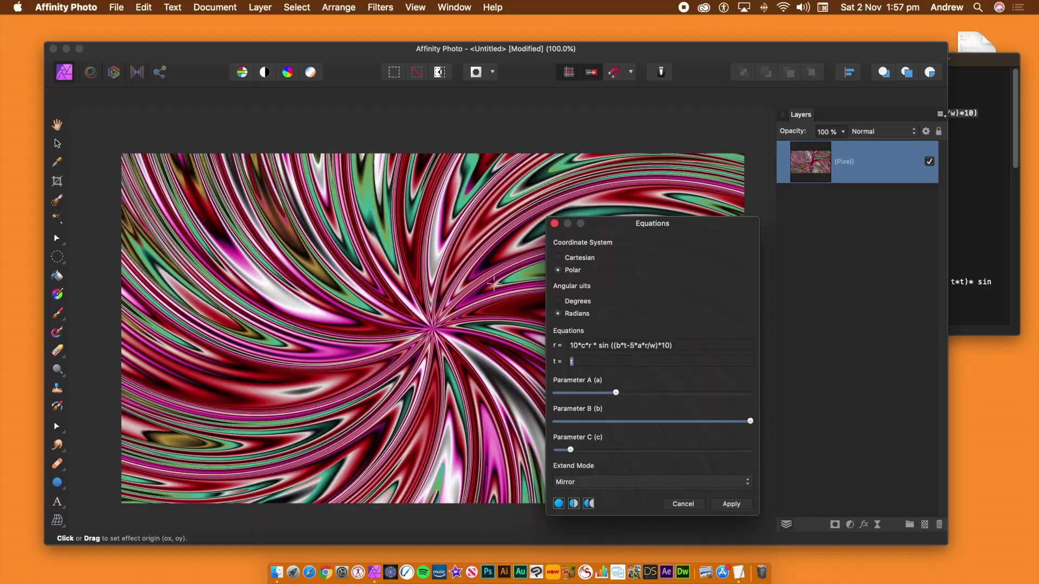
{"action": "mouse_move", "coordinate": [440, 323]}
{"action": "left_mouse_down"}
{"action": "mouse_move", "coordinate": [520, 227]}
{"action": "mouse_move", "coordinate": [577, 130]}
{"action": "mouse_move", "coordinate": [325, 228]}
{"action": "mouse_move", "coordinate": [226, 323]}
{"action": "mouse_move", "coordinate": [357, 489]}
{"action": "mouse_move", "coordinate": [350, 493]}
{"action": "mouse_move", "coordinate": [442, 332]}
{"action": "left_mouse_up"}
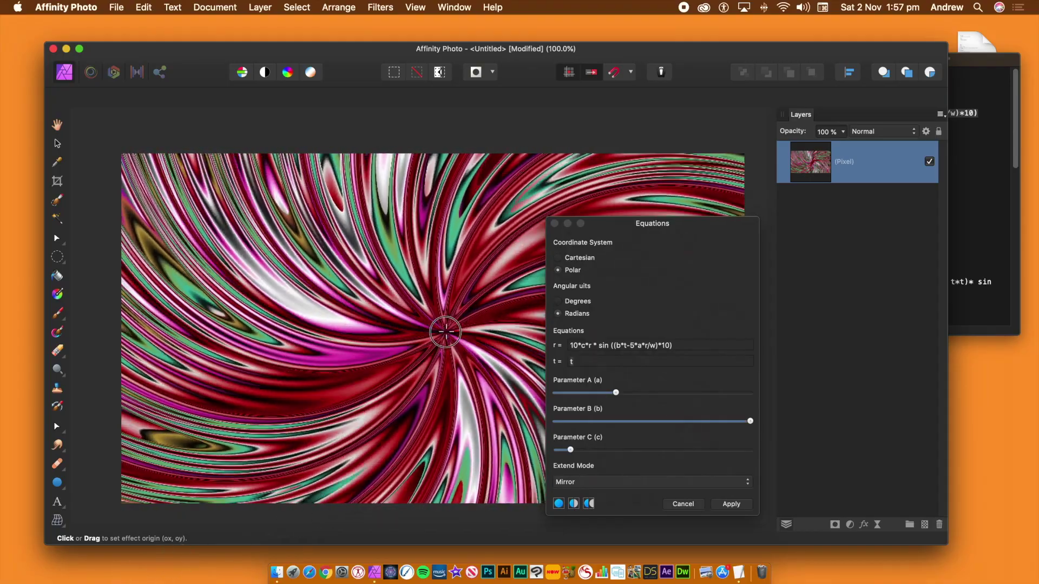
{"action": "left_click", "coordinate": [731, 504]}
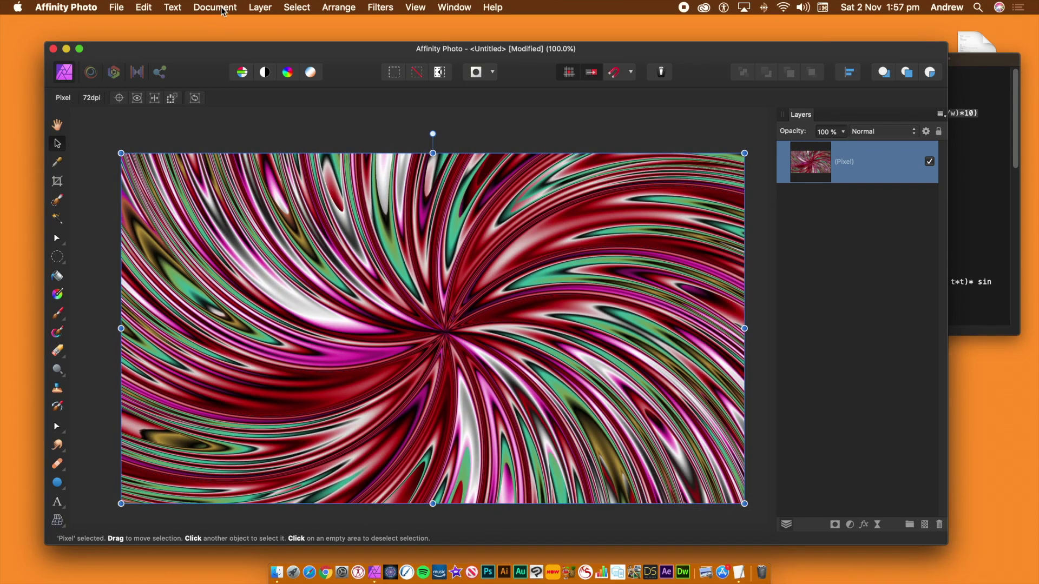
{"action": "left_click", "coordinate": [258, 8]}
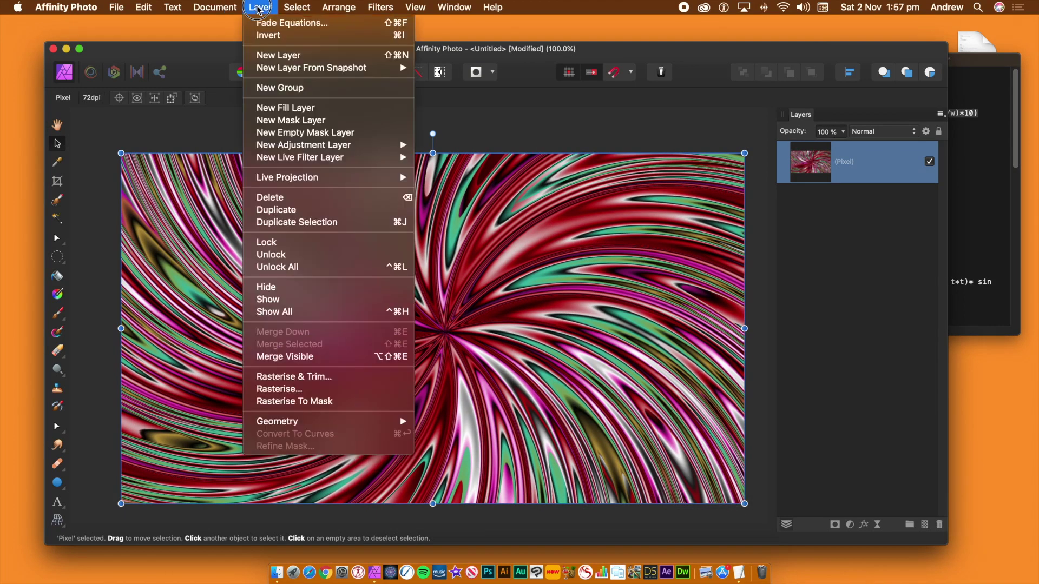
{"action": "left_click", "coordinate": [282, 22]}
{"action": "mouse_move", "coordinate": [625, 422]}
{"action": "left_mouse_down"}
{"action": "mouse_move", "coordinate": [732, 288]}
{"action": "mouse_move", "coordinate": [706, 236]}
{"action": "left_mouse_up"}
{"action": "left_click", "coordinate": [698, 299]}
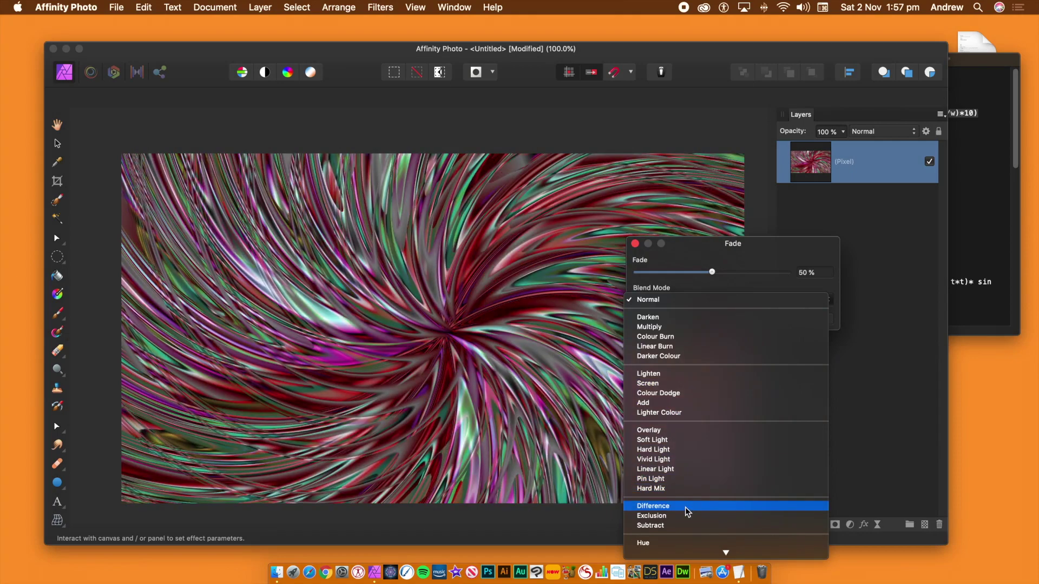
{"action": "left_click", "coordinate": [685, 507]}
{"action": "left_click_drag", "start_coordinate": [712, 272], "coordinate": [611, 276]}
{"action": "left_click", "coordinate": [690, 300]}
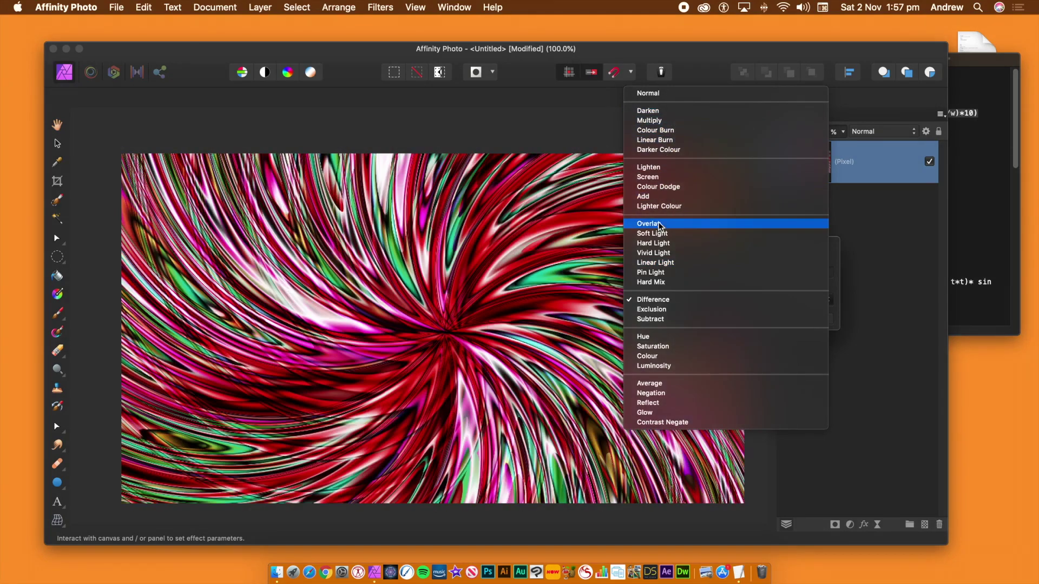
{"action": "left_click", "coordinate": [657, 225]}
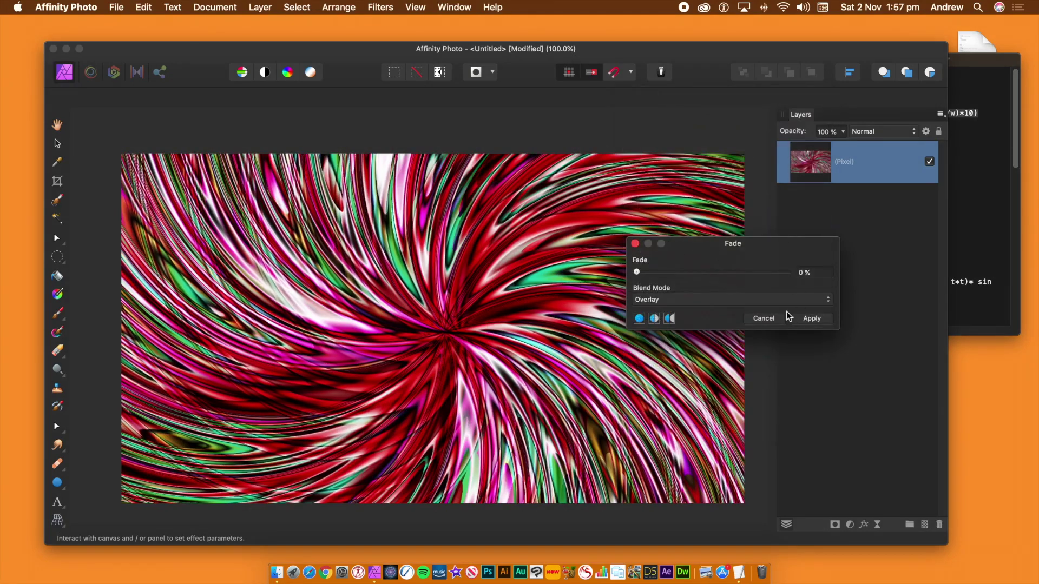
{"action": "left_click", "coordinate": [761, 319]}
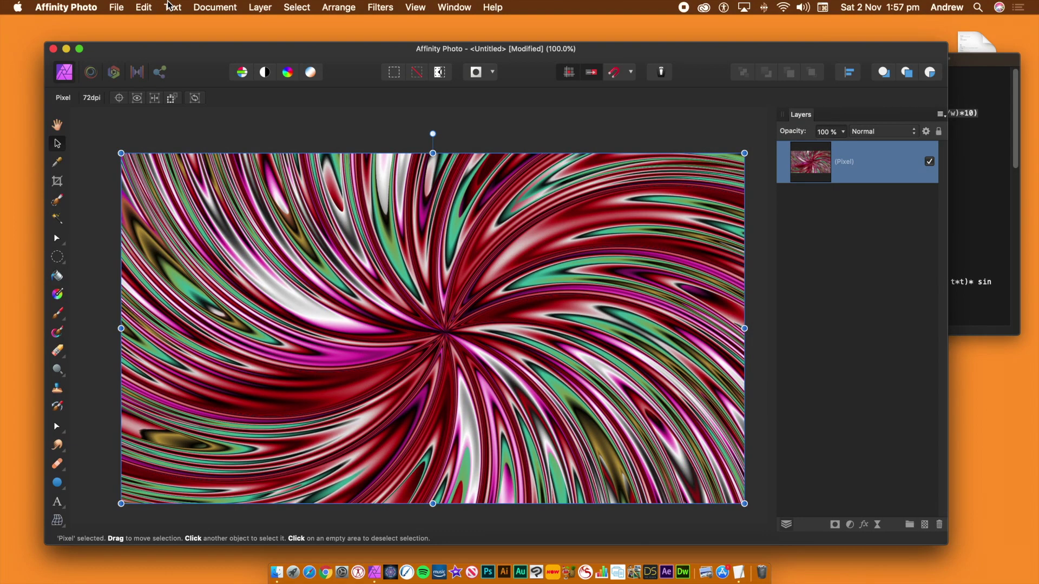
Draw a circle with the Ellipse Tool and move it to the canvas centre
{"action": "left_click", "coordinate": [58, 483]}
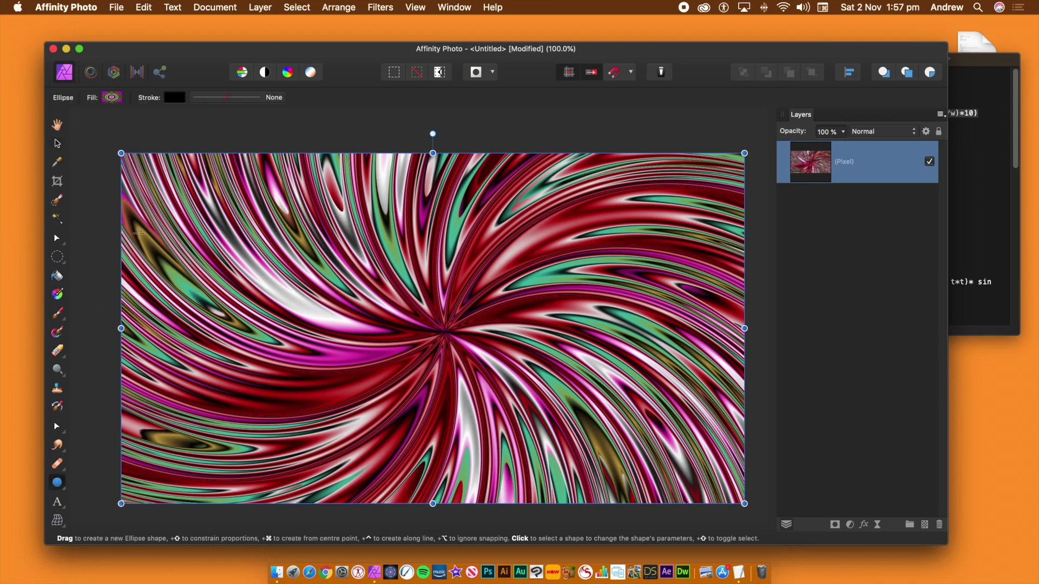
{"action": "left_click_drag", "start_coordinate": [111, 231], "coordinate": [240, 355]}
{"action": "left_click", "coordinate": [57, 145]}
{"action": "left_click_drag", "start_coordinate": [191, 274], "coordinate": [431, 294]}
Open Equations on the circle layer, paste the sine r formula, and adjust Parameters A and C
{"action": "left_click", "coordinate": [386, 8]}
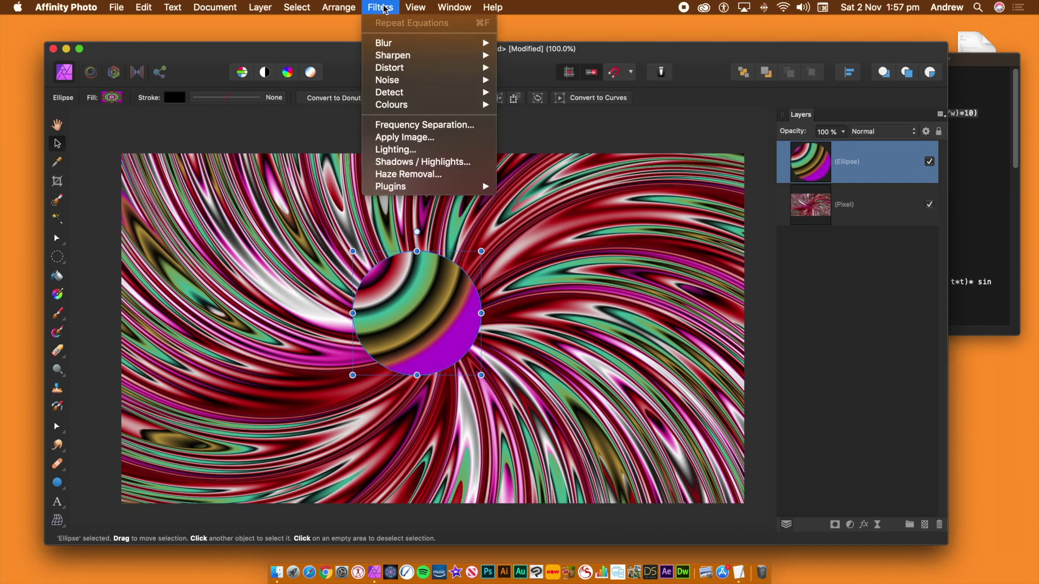
{"action": "mouse_move", "coordinate": [393, 73]}
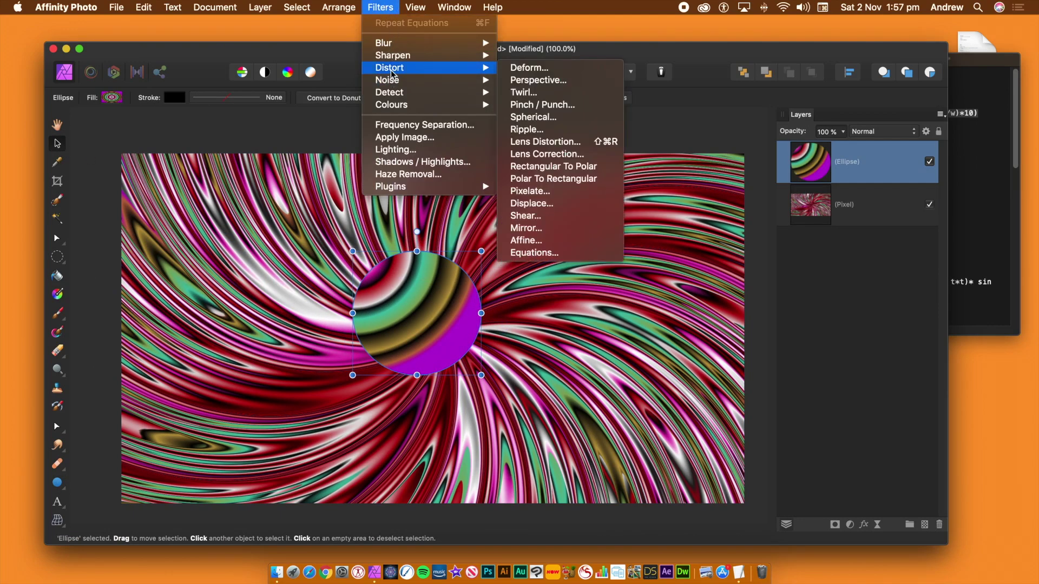
{"action": "left_click", "coordinate": [531, 253]}
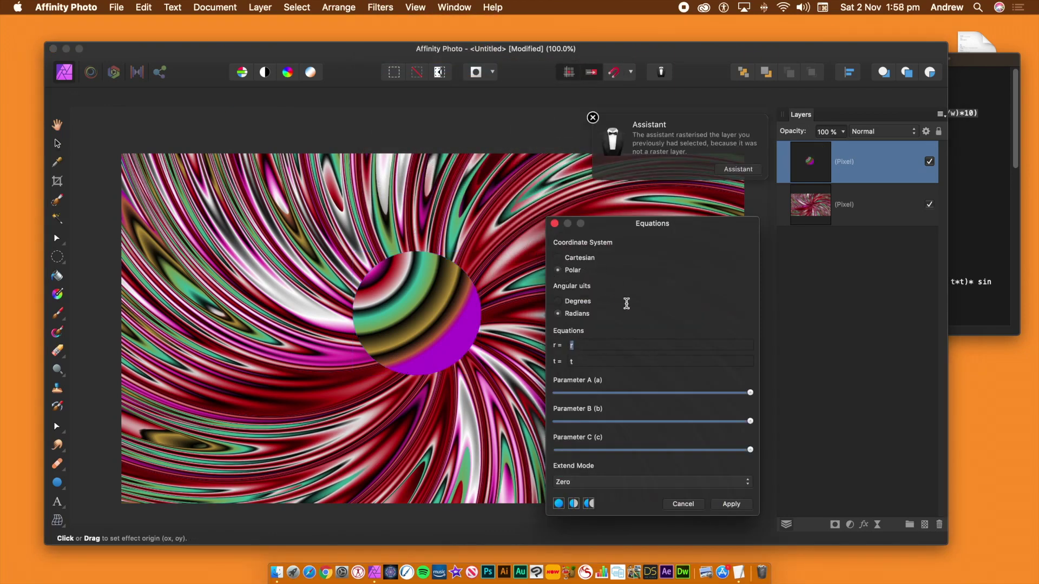
{"action": "type", "text": "10*c*r * sin ((b*t-5*a*r/w)*10)"}
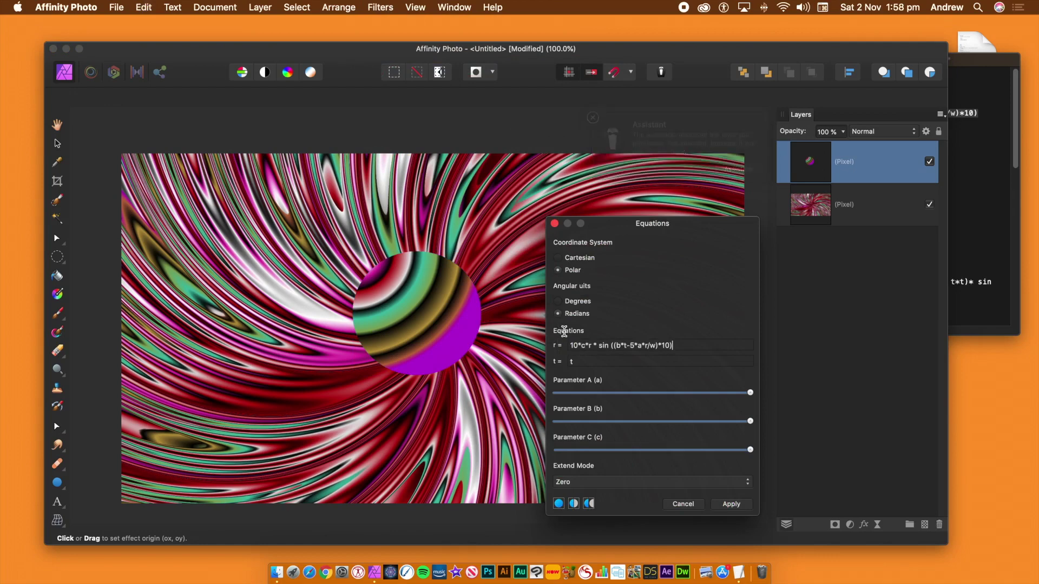
{"action": "key", "text": "Tab"}
{"action": "mouse_move", "coordinate": [640, 393]}
{"action": "left_mouse_down"}
{"action": "mouse_move", "coordinate": [592, 393]}
{"action": "mouse_move", "coordinate": [635, 393]}
{"action": "left_mouse_up"}
{"action": "left_click_drag", "start_coordinate": [631, 451], "coordinate": [574, 455]}
Try Mirror extend mode, revert to Zero, and apply the distortion
{"action": "left_click", "coordinate": [589, 482]}
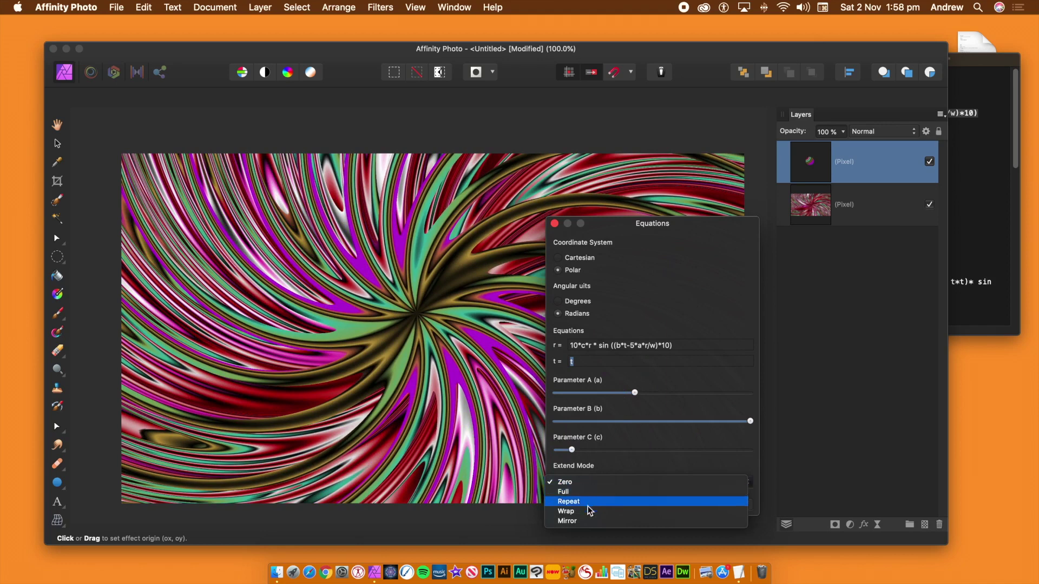
{"action": "left_click", "coordinate": [587, 520]}
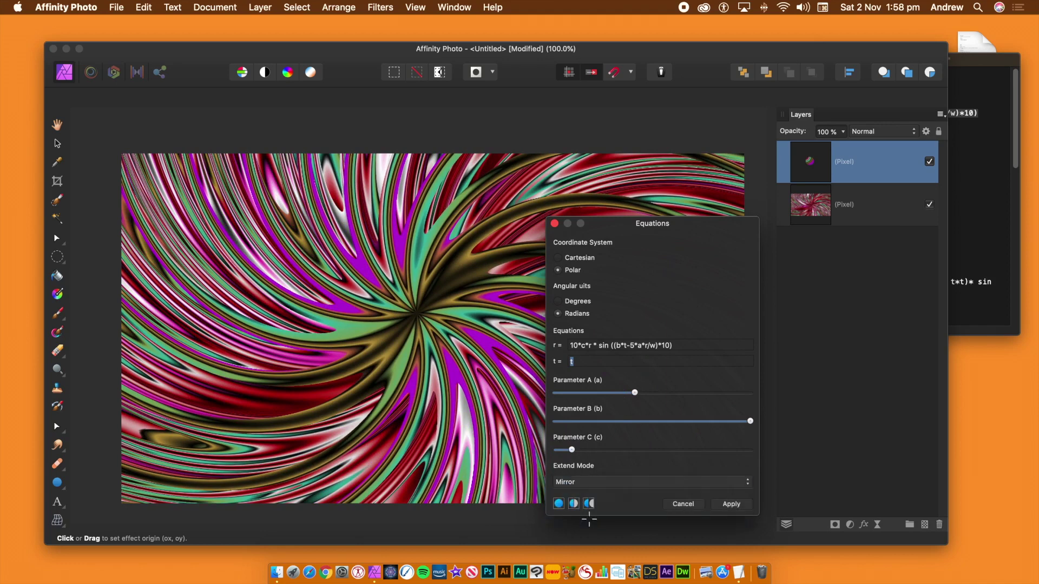
{"action": "left_click", "coordinate": [584, 484]}
{"action": "left_click", "coordinate": [585, 439]}
{"action": "left_click", "coordinate": [736, 505]}
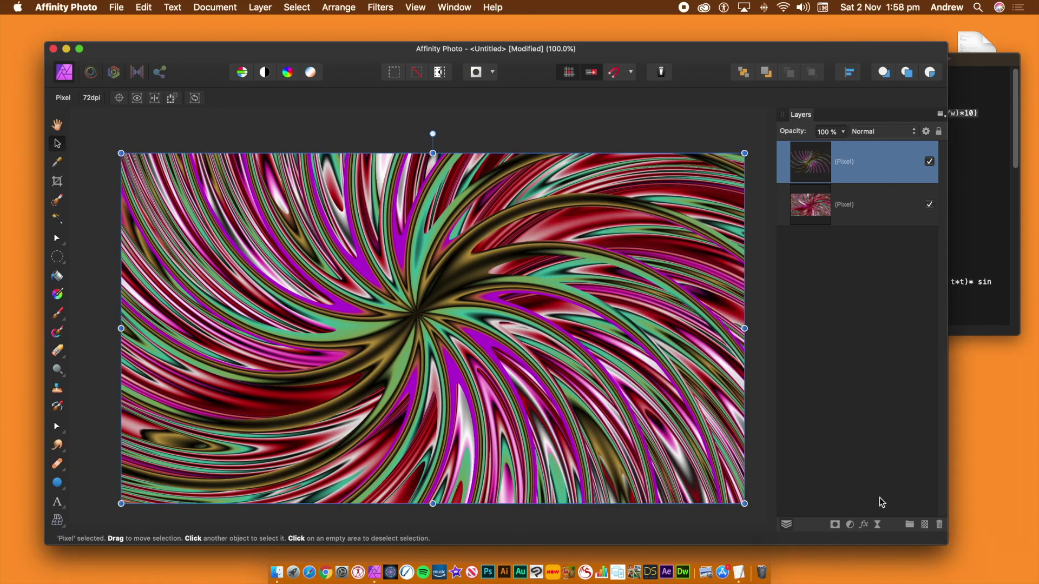
Add an Outer Shadow layer effect to the top swirl layer with adjusted radius, offset and intensity
{"action": "left_click", "coordinate": [864, 526]}
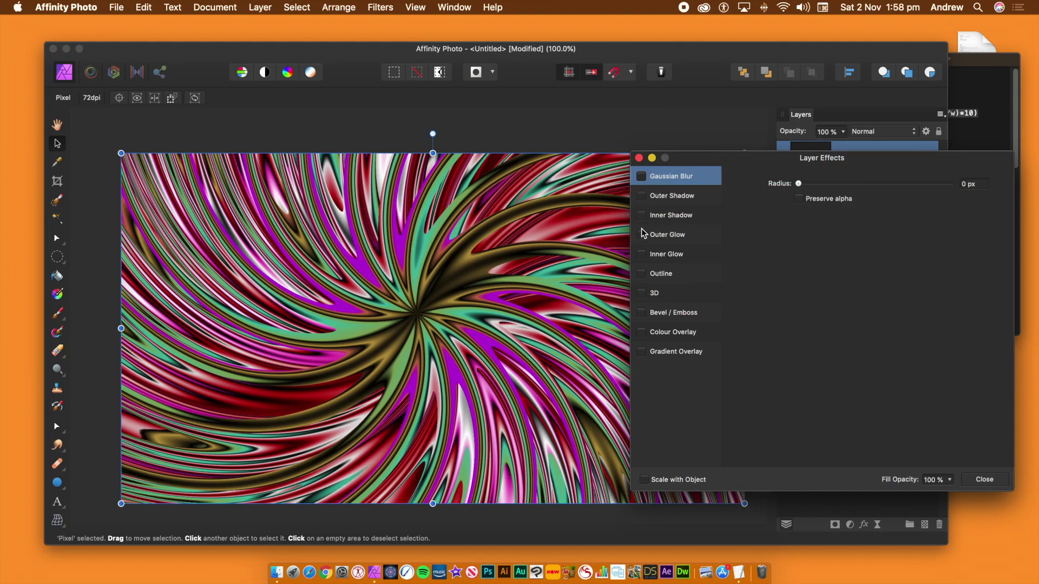
{"action": "left_click", "coordinate": [641, 197]}
{"action": "left_click", "coordinate": [664, 201]}
{"action": "left_click_drag", "start_coordinate": [798, 215], "coordinate": [879, 251]}
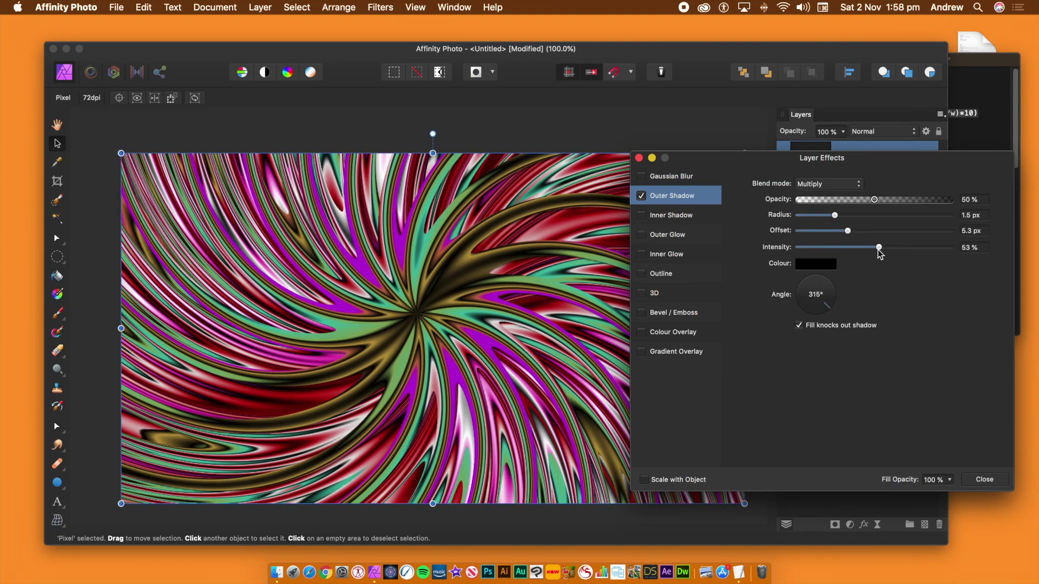
Enable 3D with 24.1 px radius and 1.3 px soften, lighting from the lower left
{"action": "left_click", "coordinate": [641, 293]}
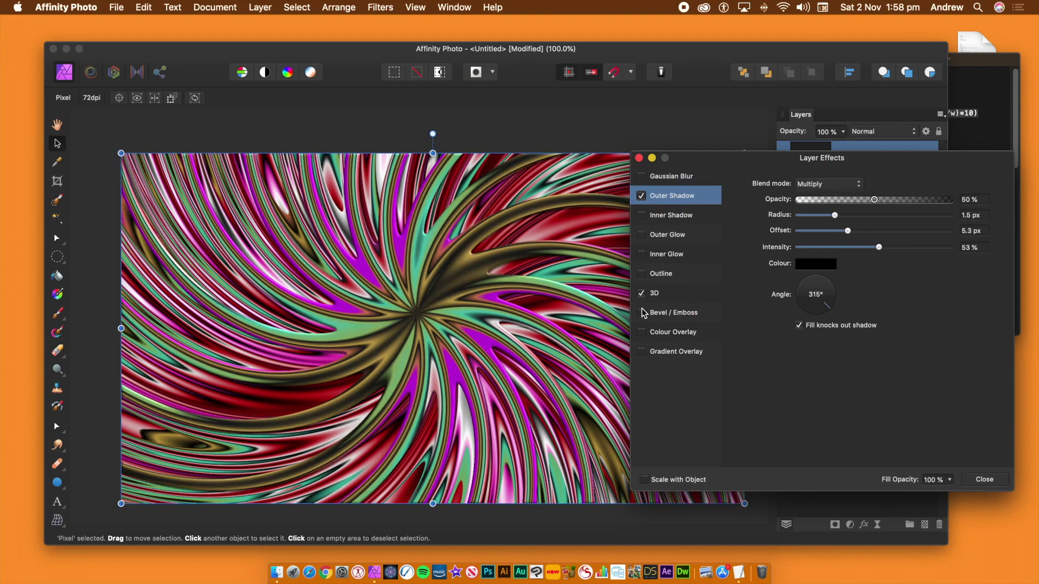
{"action": "left_click", "coordinate": [664, 292]}
{"action": "left_click_drag", "start_coordinate": [846, 183], "coordinate": [888, 183]}
{"action": "left_click_drag", "start_coordinate": [807, 215], "coordinate": [821, 215]}
{"action": "left_click_drag", "start_coordinate": [826, 427], "coordinate": [803, 443]}
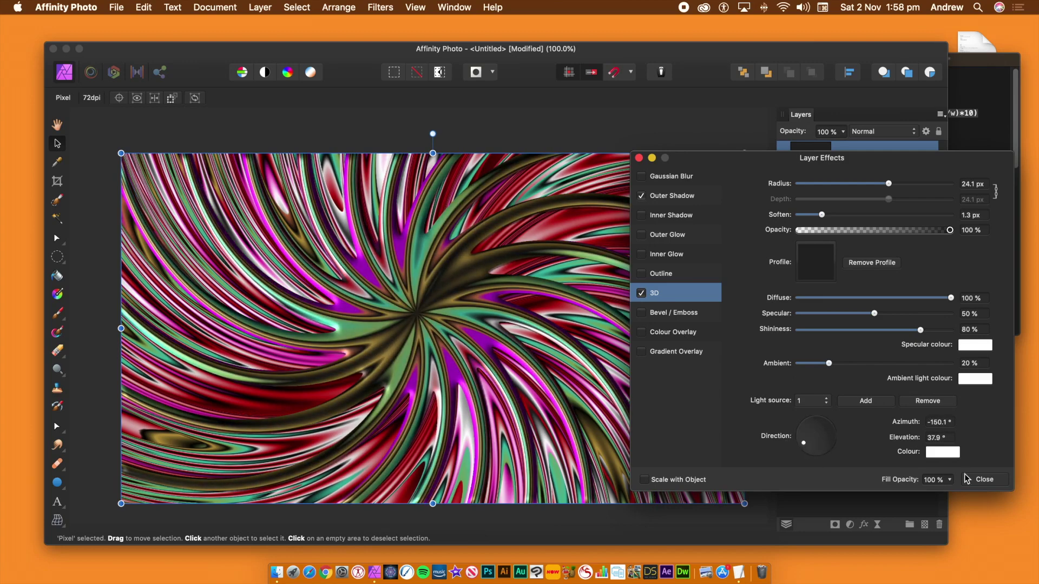
{"action": "left_click", "coordinate": [984, 481]}
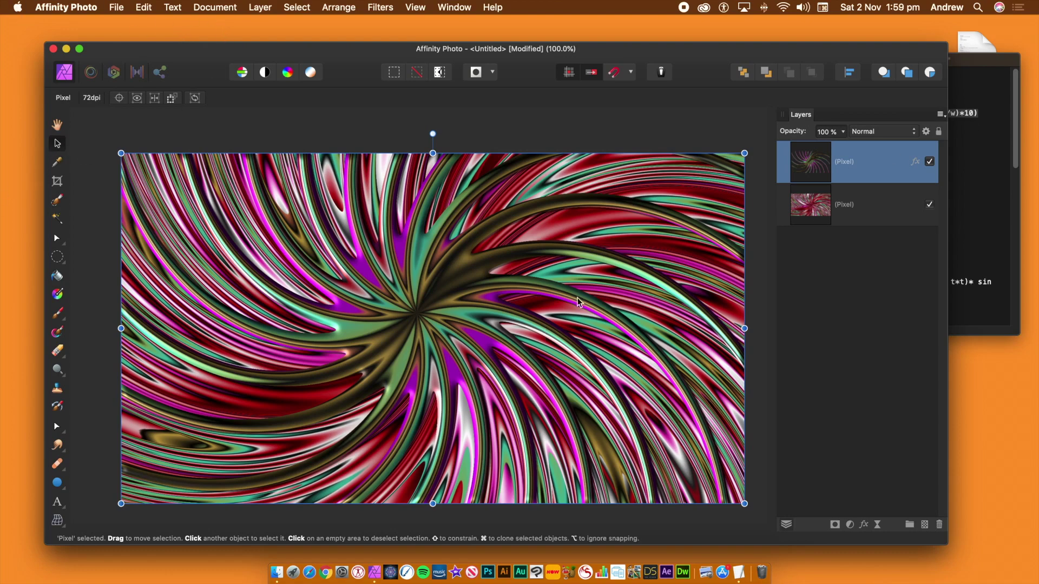
Delete the top effects layer and marquee a large circle right of the canvas centre
{"action": "key", "text": "Delete"}
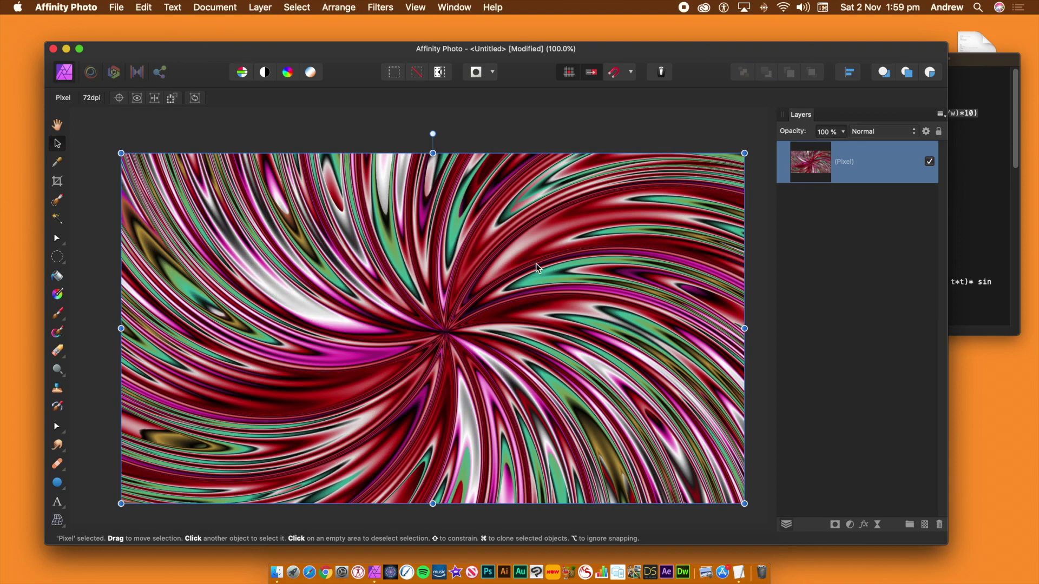
{"action": "left_click", "coordinate": [57, 257]}
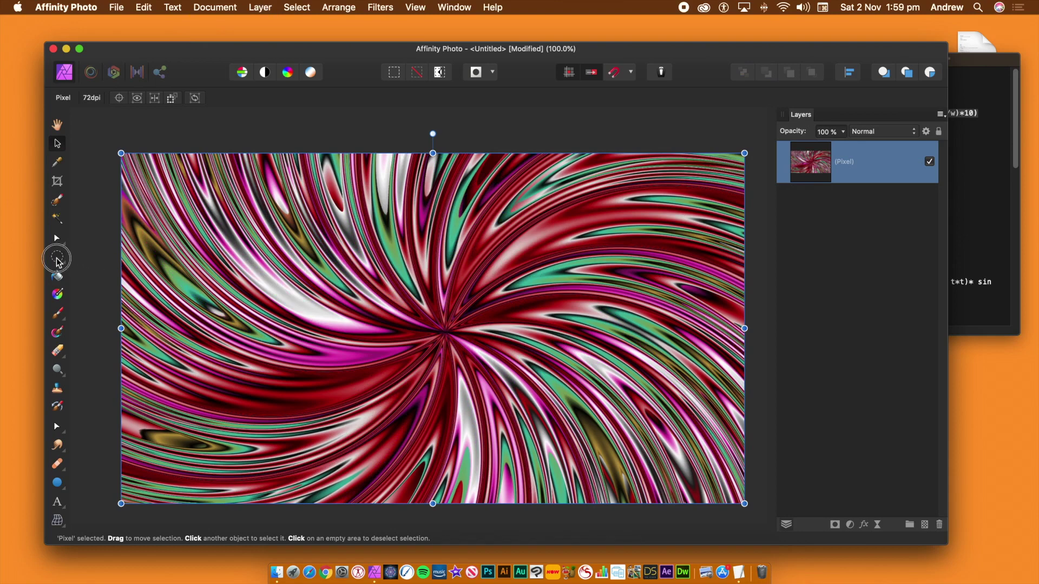
{"action": "left_click_drag", "start_coordinate": [542, 300], "coordinate": [663, 428]}
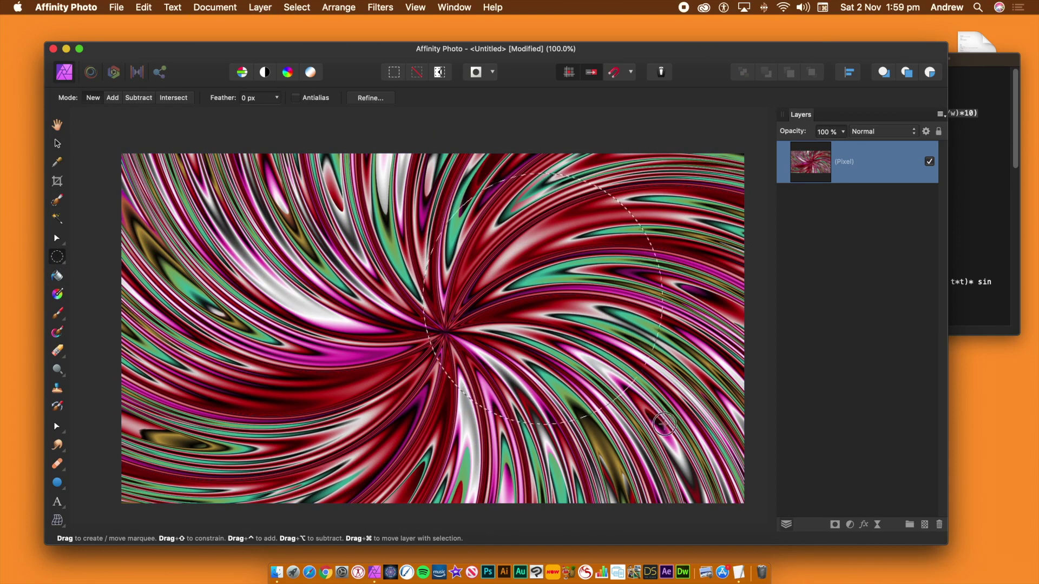
Try repeating the last Equations filter inside the circle, then cancel it
{"action": "left_click", "coordinate": [380, 7]}
{"action": "left_click", "coordinate": [386, 23]}
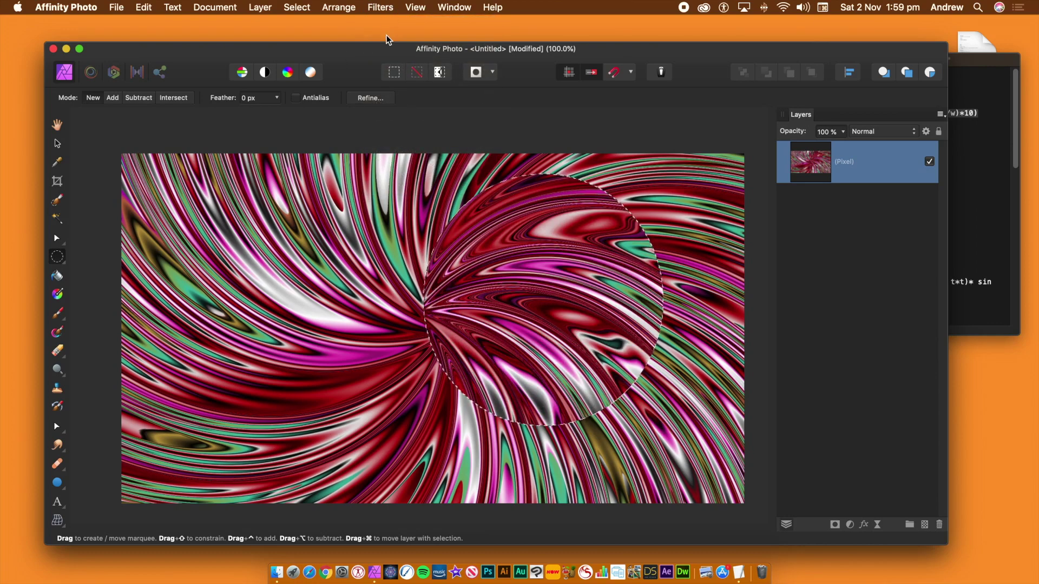
{"action": "key", "text": "Escape"}
Open Equations for the circle, set Polar, and paste the sine r formula
{"action": "left_click", "coordinate": [373, 6]}
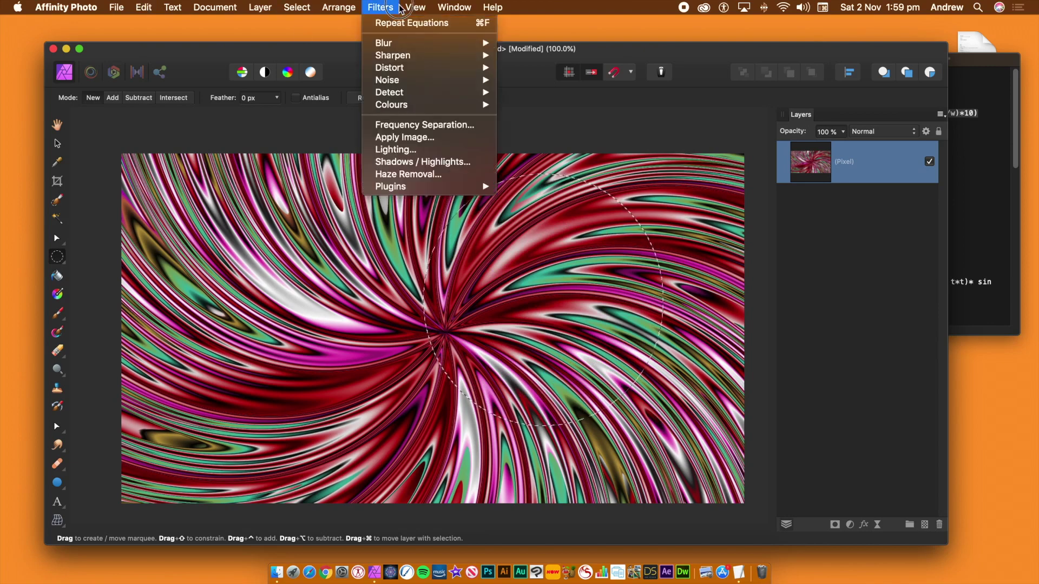
{"action": "mouse_move", "coordinate": [471, 67]}
{"action": "left_click", "coordinate": [538, 253]}
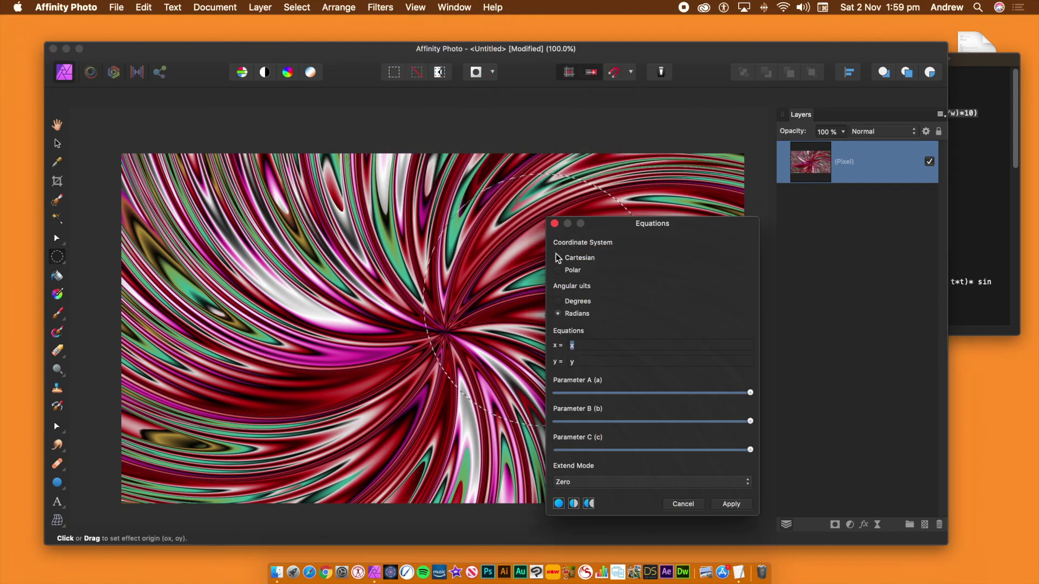
{"action": "left_click_drag", "start_coordinate": [619, 229], "coordinate": [757, 190]}
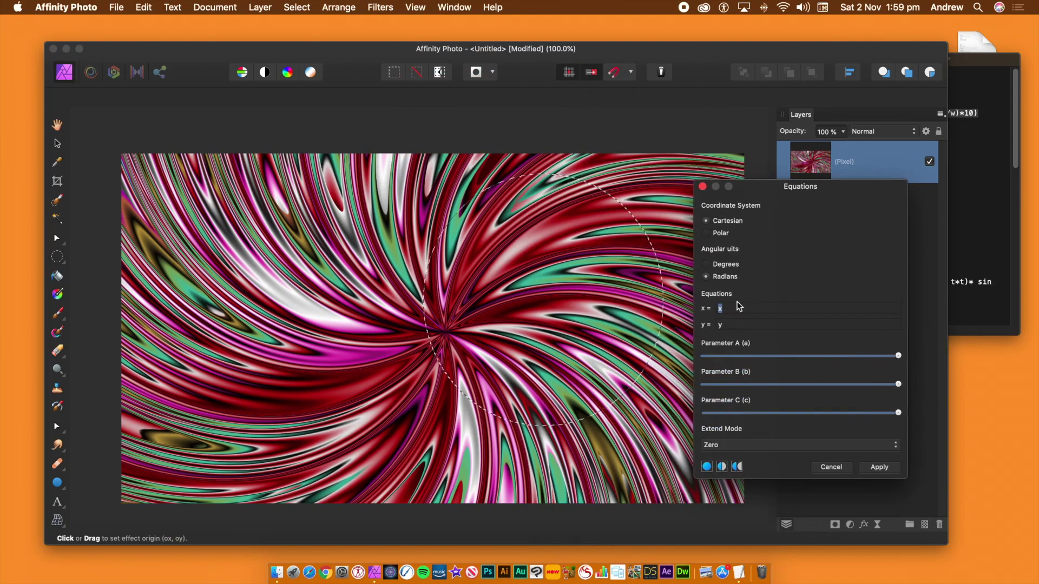
{"action": "left_click", "coordinate": [705, 233]}
{"action": "type", "text": "10*c*r * sin ((b*t-5*a*r/w)*10)"}
{"action": "key", "text": "Tab"}
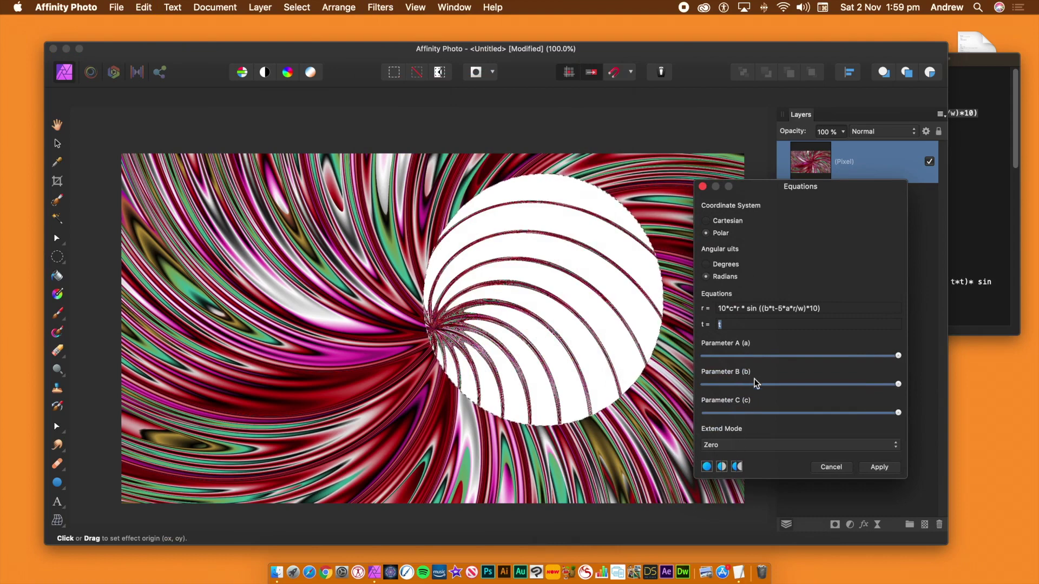
Reposition the swirl centre, lower A and C, set Extend Mode to Mirror, and apply
{"action": "mouse_move", "coordinate": [546, 297]}
{"action": "left_mouse_down"}
{"action": "mouse_move", "coordinate": [532, 254]}
{"action": "mouse_move", "coordinate": [557, 291]}
{"action": "left_mouse_up"}
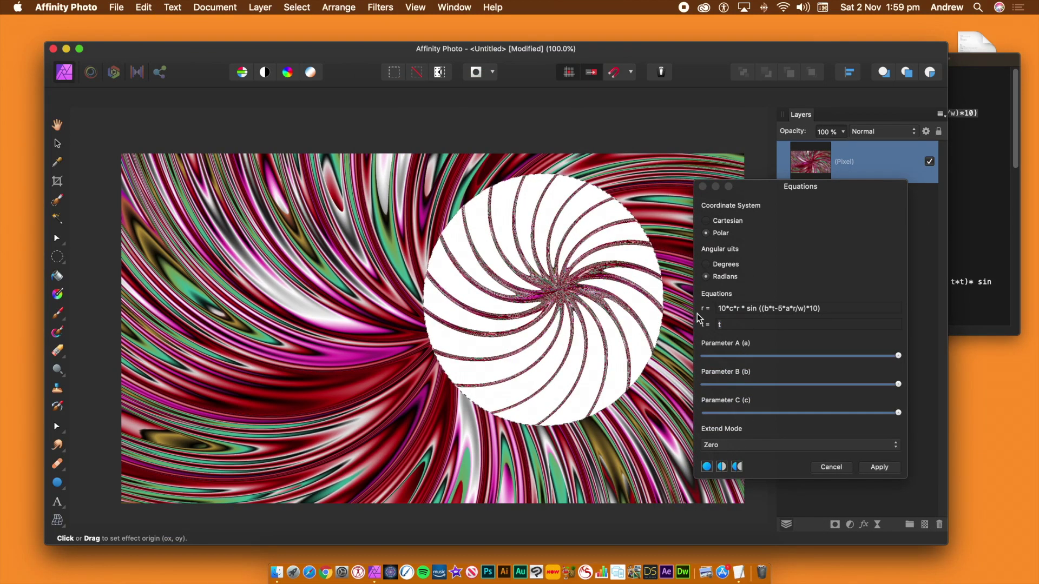
{"action": "left_click_drag", "start_coordinate": [898, 355], "coordinate": [840, 356]}
{"action": "left_click_drag", "start_coordinate": [739, 413], "coordinate": [711, 418]}
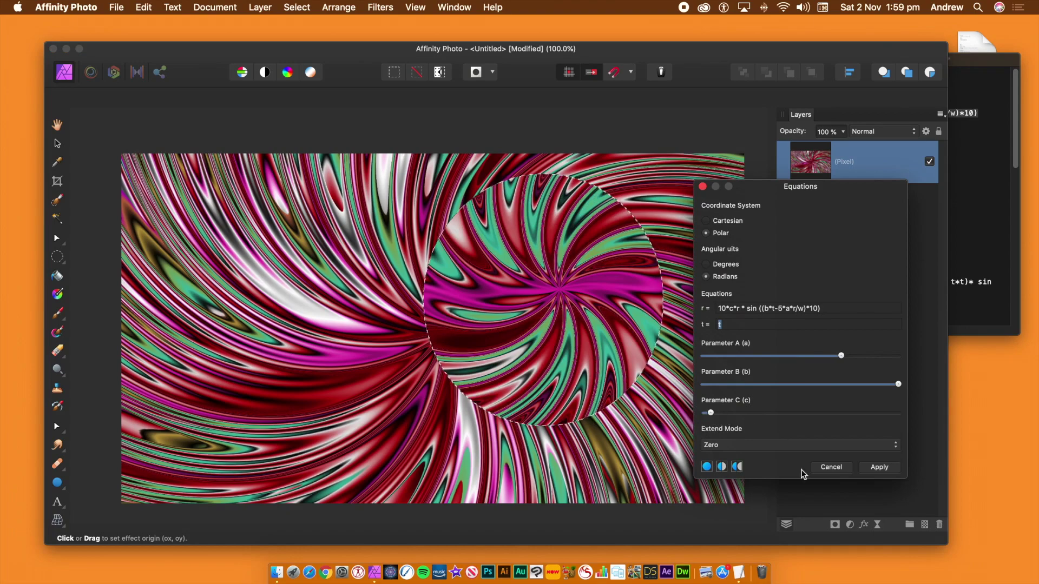
{"action": "left_click", "coordinate": [727, 445]}
{"action": "left_click", "coordinate": [734, 485]}
{"action": "left_click_drag", "start_coordinate": [490, 285], "coordinate": [503, 369]}
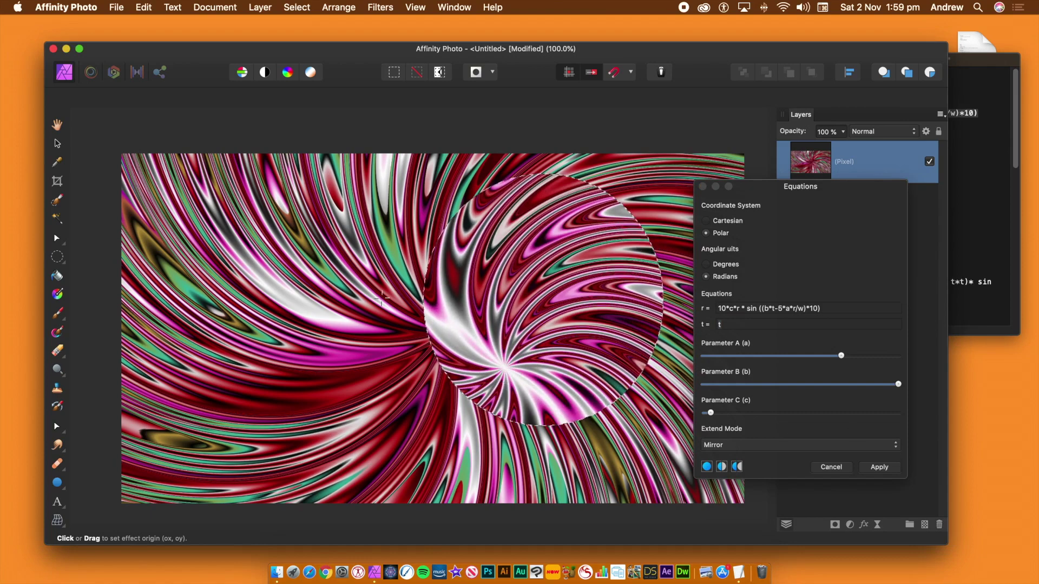
{"action": "left_click", "coordinate": [879, 467]}
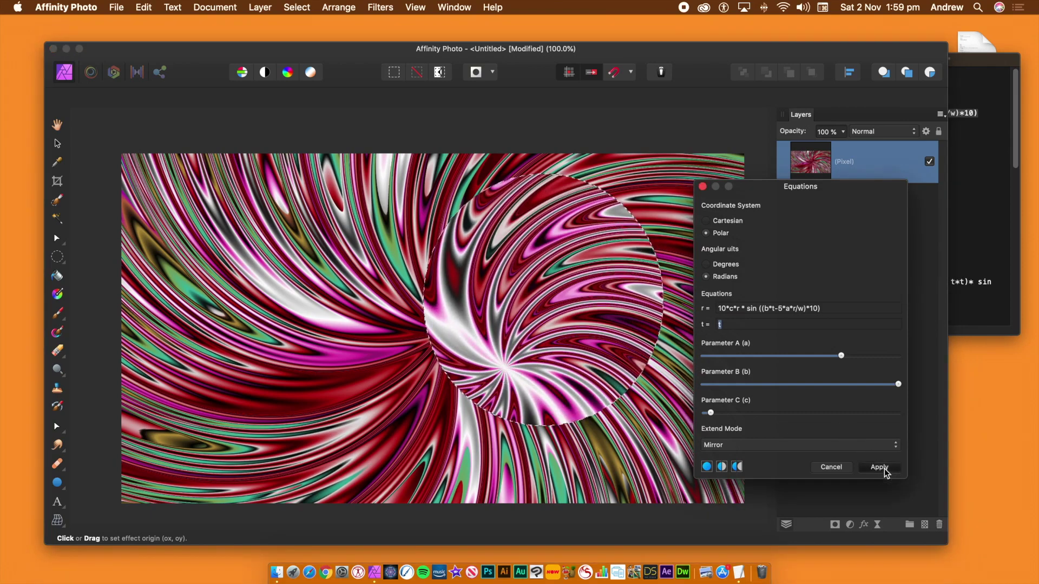
Deselect the circular selection
{"action": "left_click", "coordinate": [296, 7]}
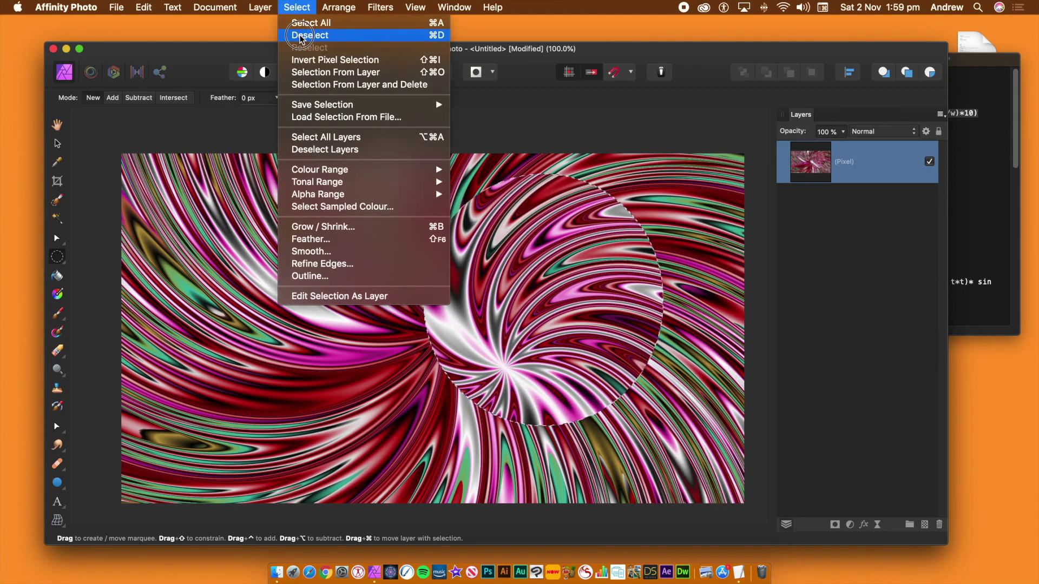
{"action": "left_click", "coordinate": [300, 36]}
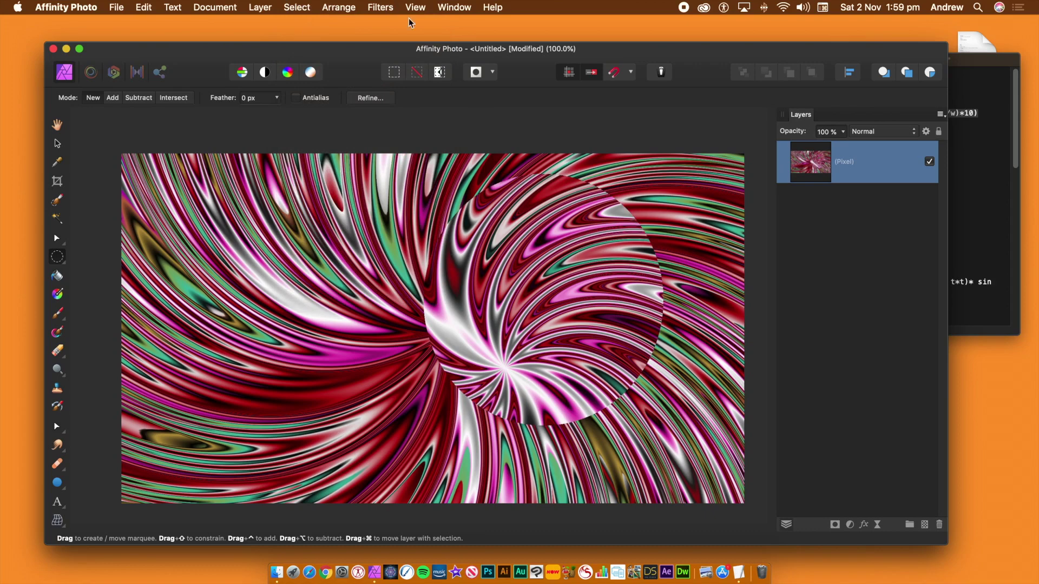
{"action": "left_click", "coordinate": [380, 7]}
Apply a polar Equations distortion with r = 10*c*r * sin((b*t-5*a*r/w)*10), Parameter A near midway
{"action": "mouse_move", "coordinate": [411, 67]}
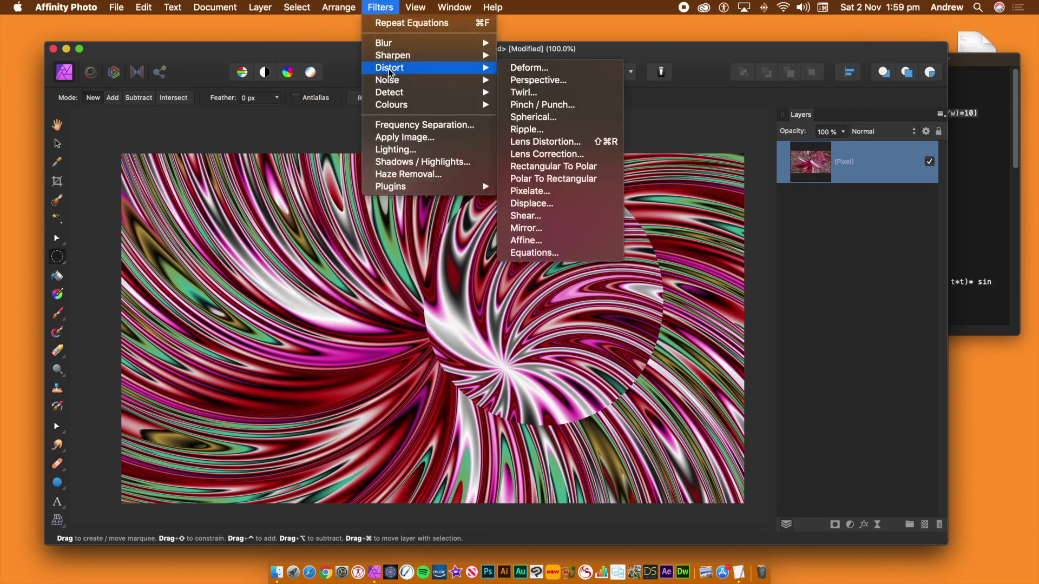
{"action": "left_click", "coordinate": [512, 254]}
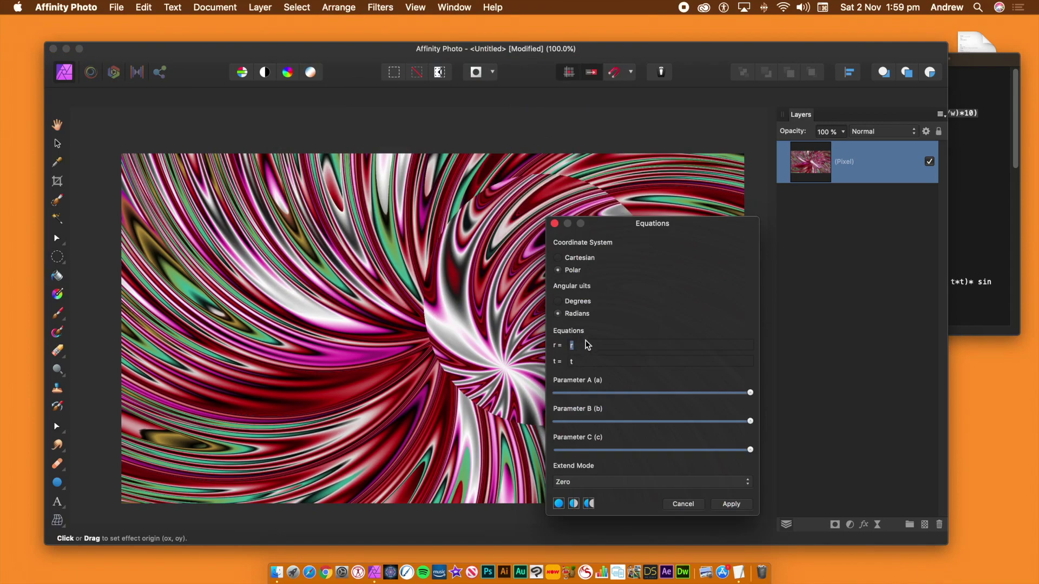
{"action": "key", "text": "Tab"}
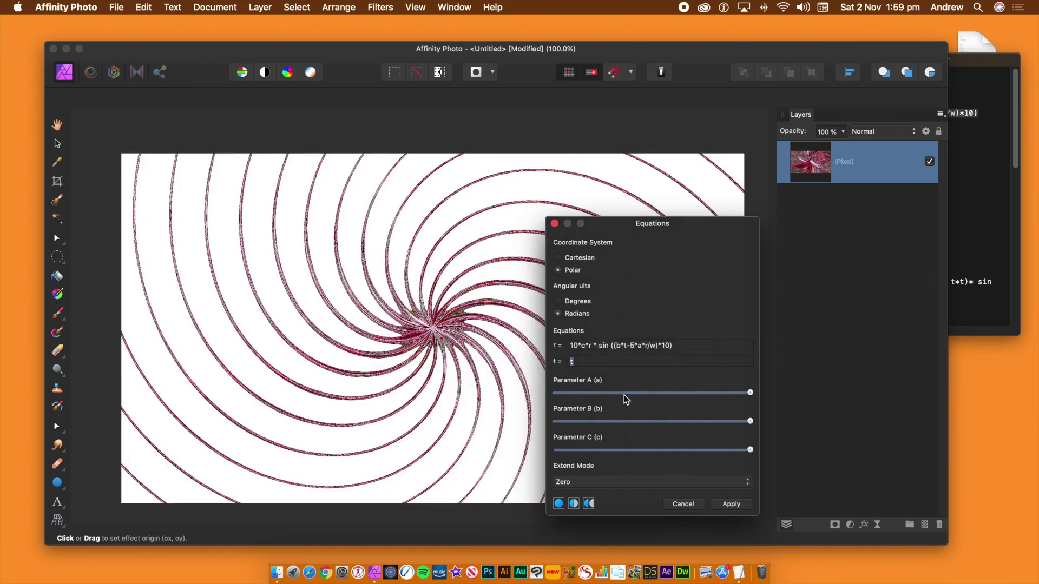
{"action": "left_click", "coordinate": [600, 393]}
{"action": "left_click_drag", "start_coordinate": [599, 395], "coordinate": [641, 393]}
Lower Parameter C, set Extend Mode to Mirror, move the swirl centre, and select r's final 10
{"action": "left_click_drag", "start_coordinate": [601, 449], "coordinate": [568, 456]}
{"action": "left_click", "coordinate": [591, 482]}
{"action": "left_click", "coordinate": [592, 519]}
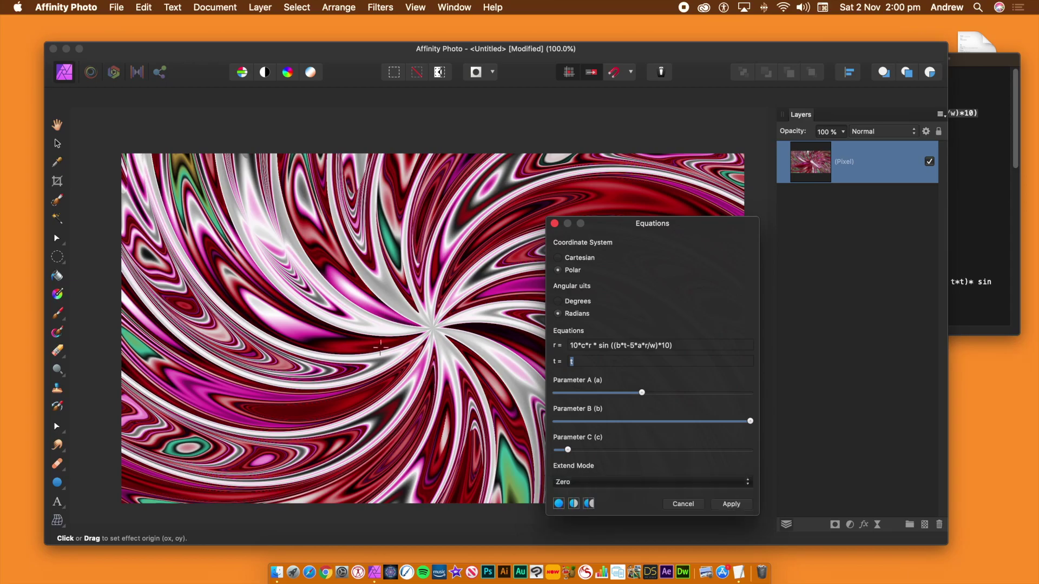
{"action": "left_click_drag", "start_coordinate": [320, 272], "coordinate": [410, 326]}
{"action": "left_click", "coordinate": [667, 344]}
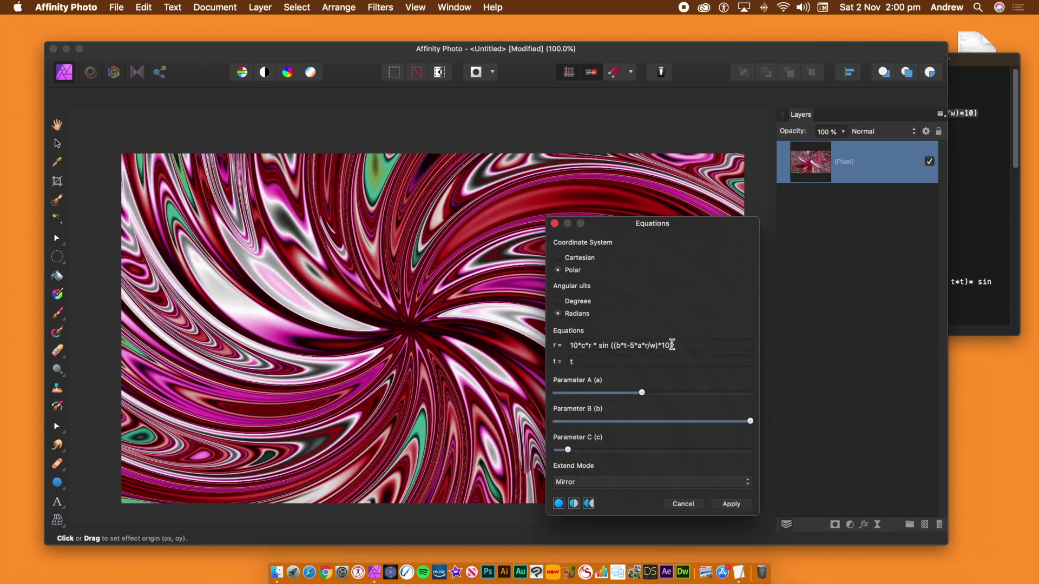
{"action": "double_click", "coordinate": [664, 345]}
Change r's final multiplier to 5 and leading multiplier to 3.2, repositioning the swirl centre
{"action": "type", "text": "5"}
{"action": "key", "text": "Tab"}
{"action": "left_click_drag", "start_coordinate": [419, 278], "coordinate": [433, 315]}
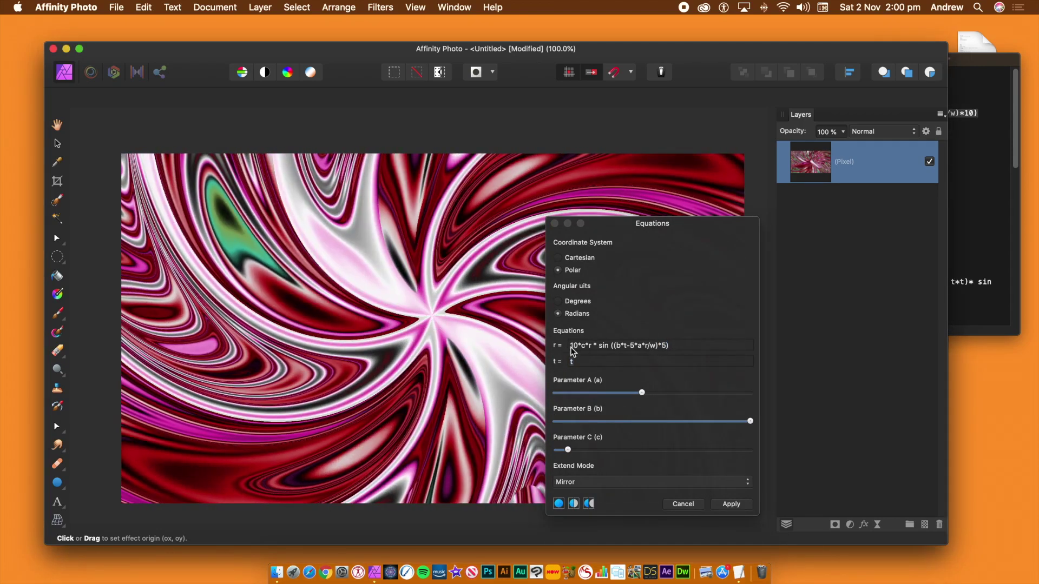
{"action": "double_click", "coordinate": [574, 345]}
{"action": "type", "text": "3.2"}
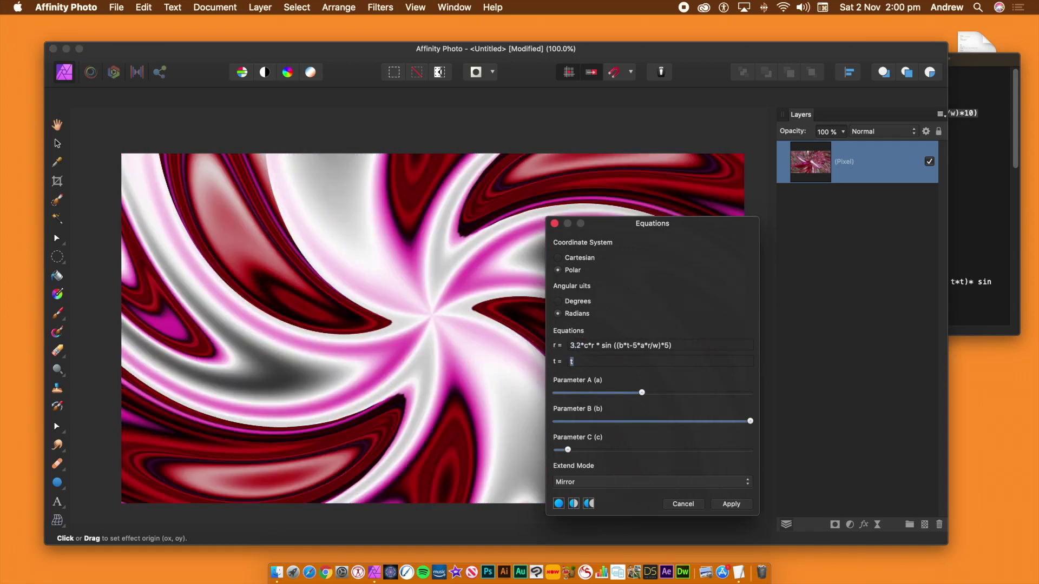
{"action": "left_click_drag", "start_coordinate": [473, 291], "coordinate": [418, 331]}
Append a copy of the sine term to the r formula, doubling it
{"action": "left_click", "coordinate": [682, 344]}
{"action": "key", "text": "super+c"}
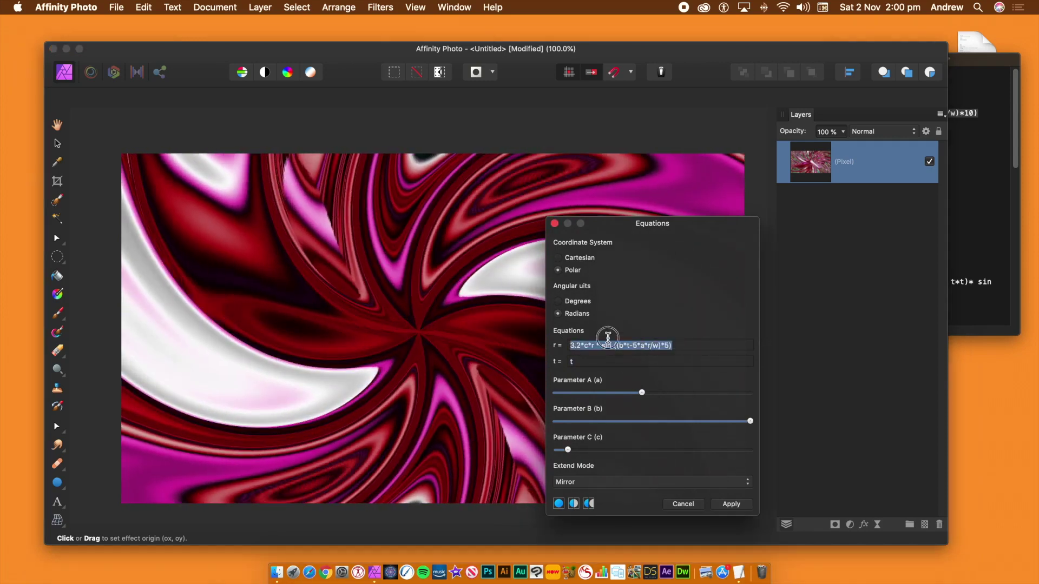
{"action": "left_click", "coordinate": [677, 344]}
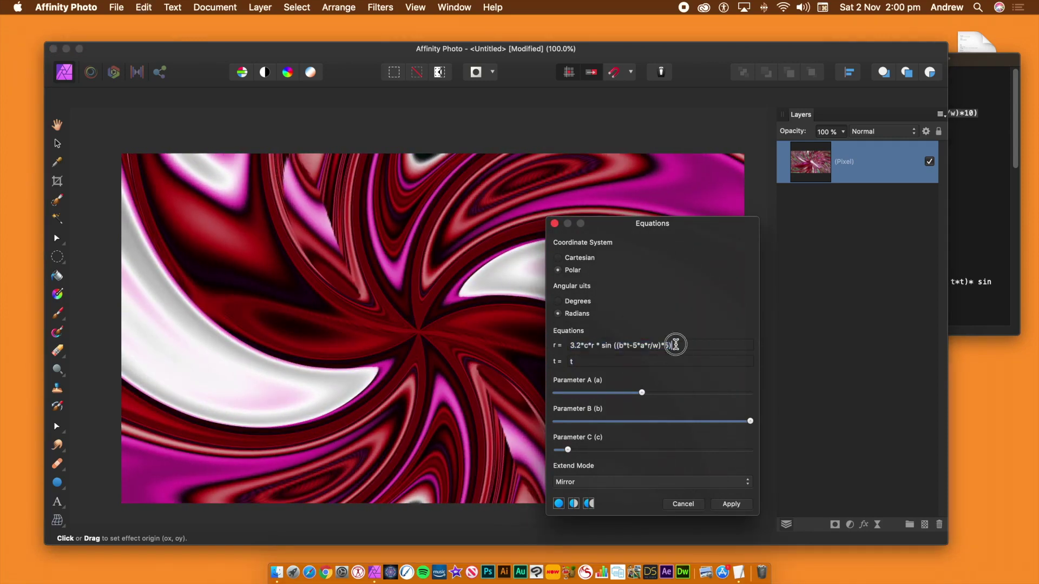
{"action": "key", "text": "super+v"}
{"action": "key", "text": "Tab"}
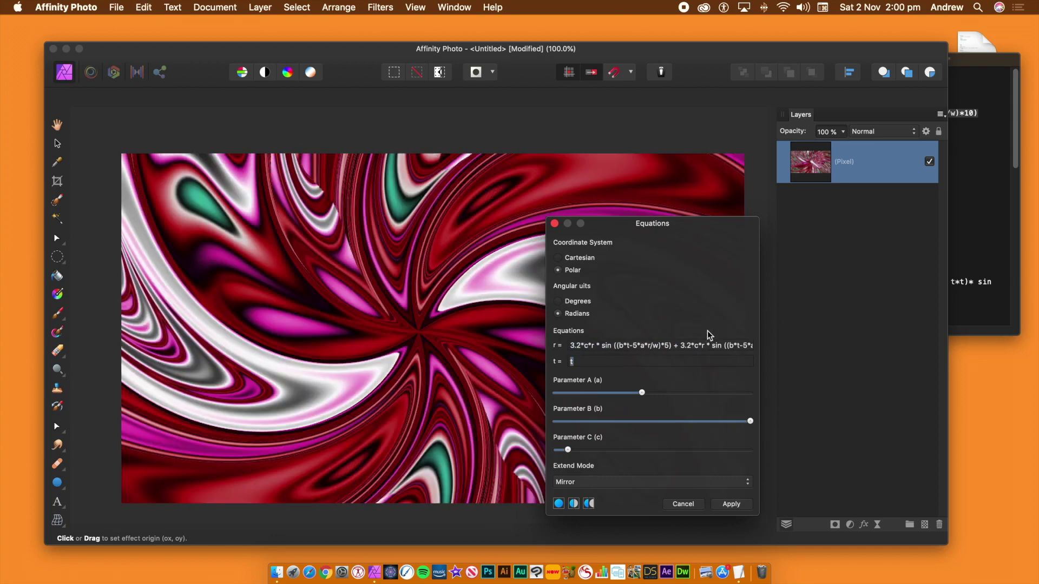
Set the second sine term's factors to 12 and 20, move the centre, and apply the distortion
{"action": "left_click_drag", "start_coordinate": [689, 344], "coordinate": [683, 344]}
{"action": "type", "text": "12"}
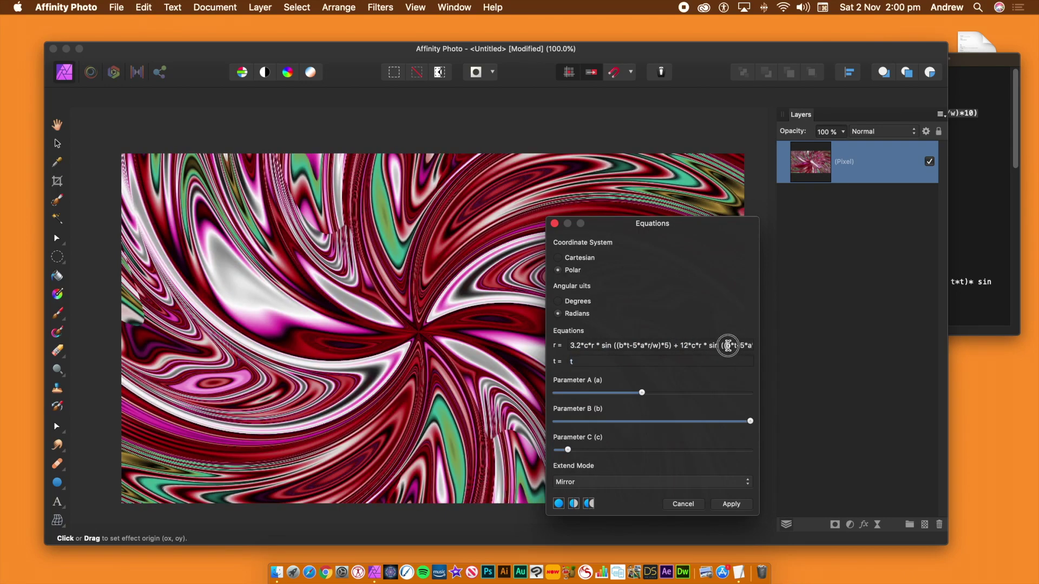
{"action": "left_click_drag", "start_coordinate": [726, 345], "coordinate": [765, 345]}
{"action": "left_click", "coordinate": [706, 346]}
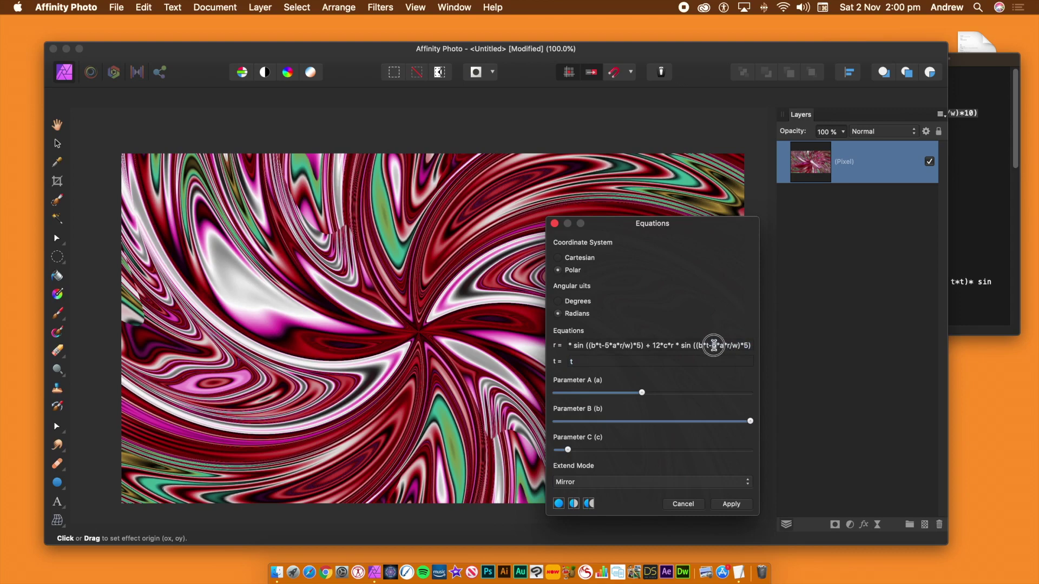
{"action": "type", "text": "10"}
{"action": "key", "text": "Tab"}
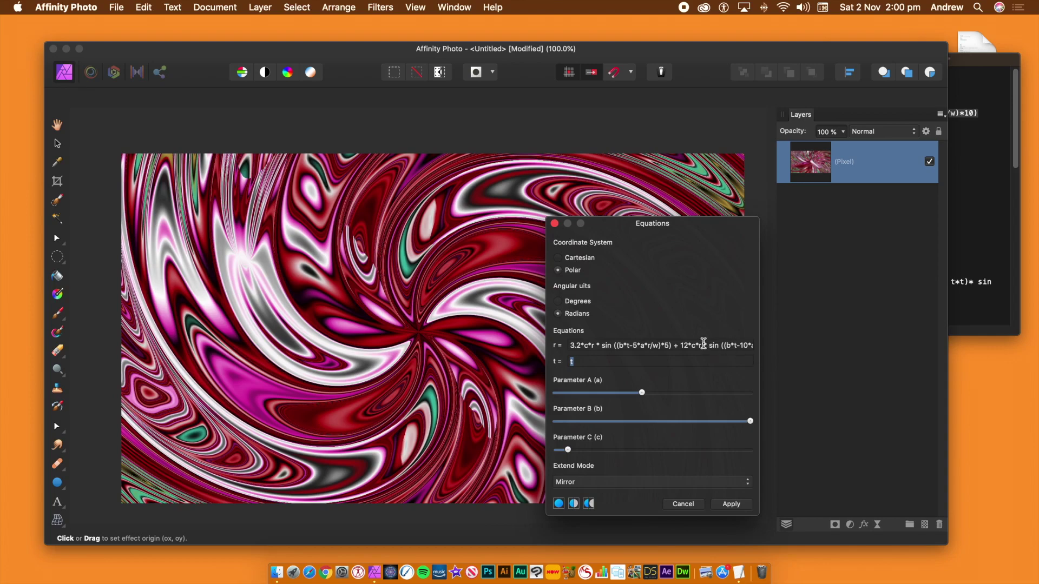
{"action": "left_click", "coordinate": [741, 345]}
{"action": "type", "text": "2"}
{"action": "key", "text": "Tab"}
{"action": "left_click_drag", "start_coordinate": [391, 298], "coordinate": [387, 332]}
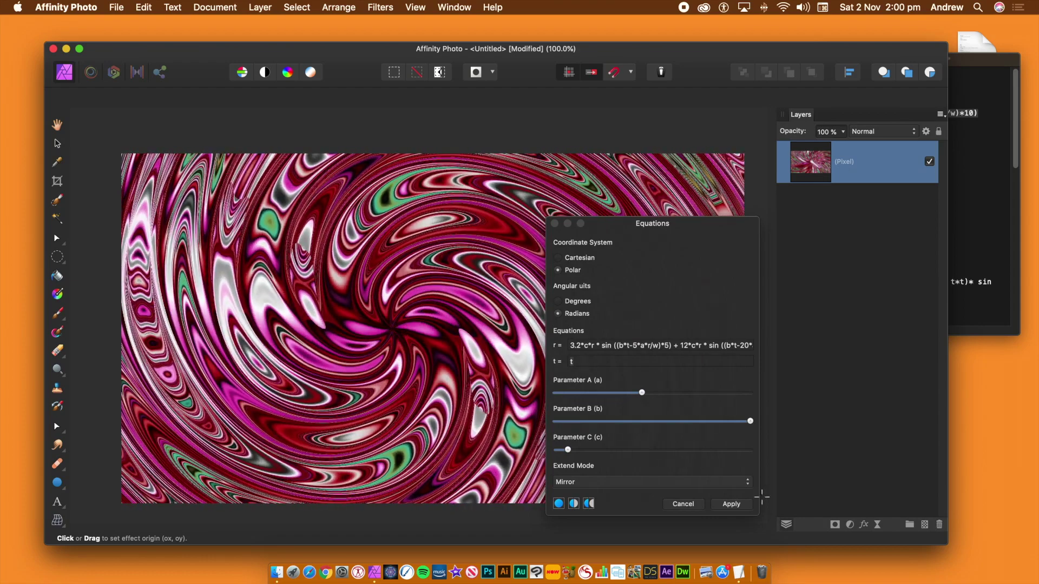
{"action": "left_click", "coordinate": [732, 504]}
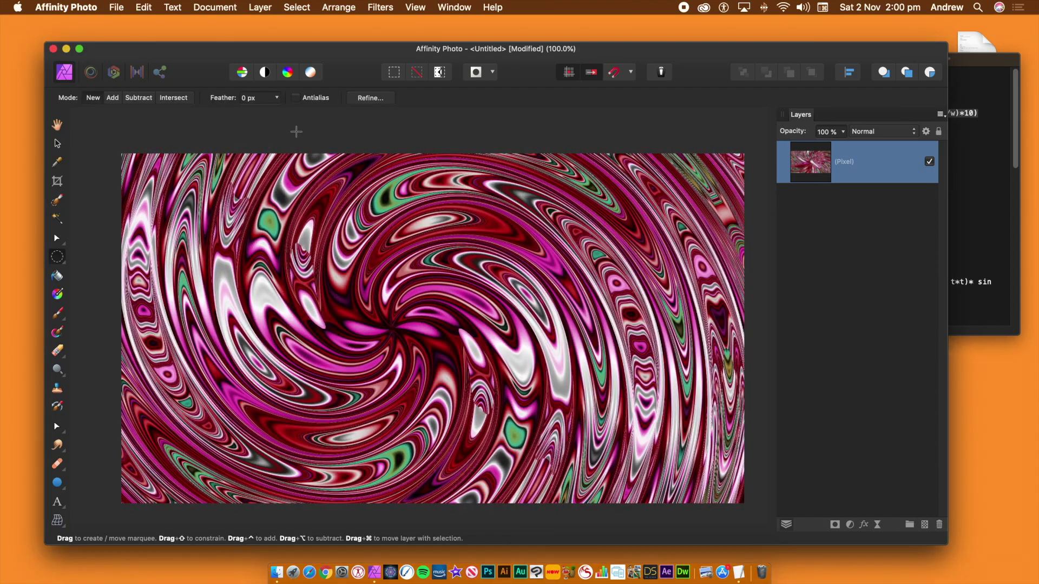